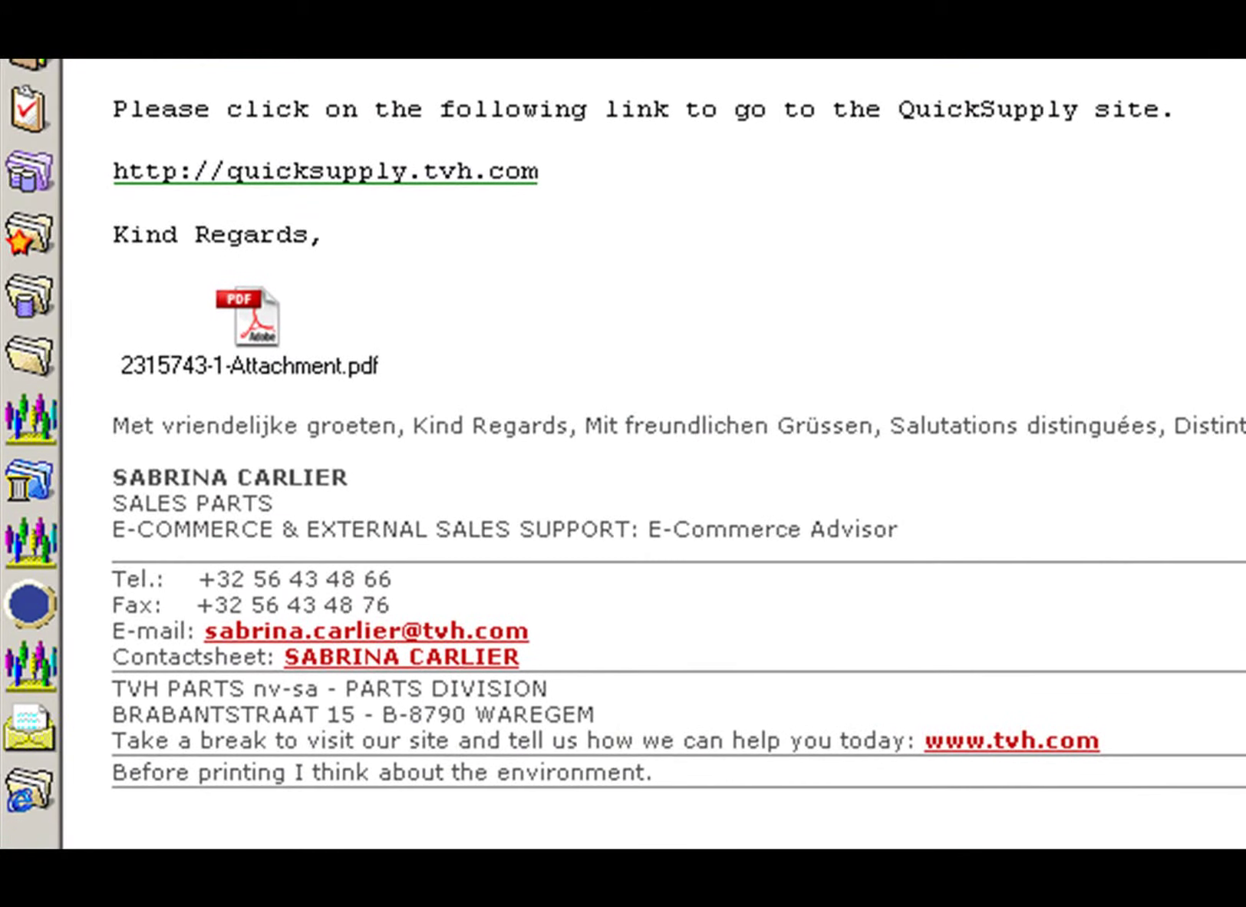
# Open the QuickSupply site from the link in the TVH price inquiry e-mail
pyautogui.click(509, 192)
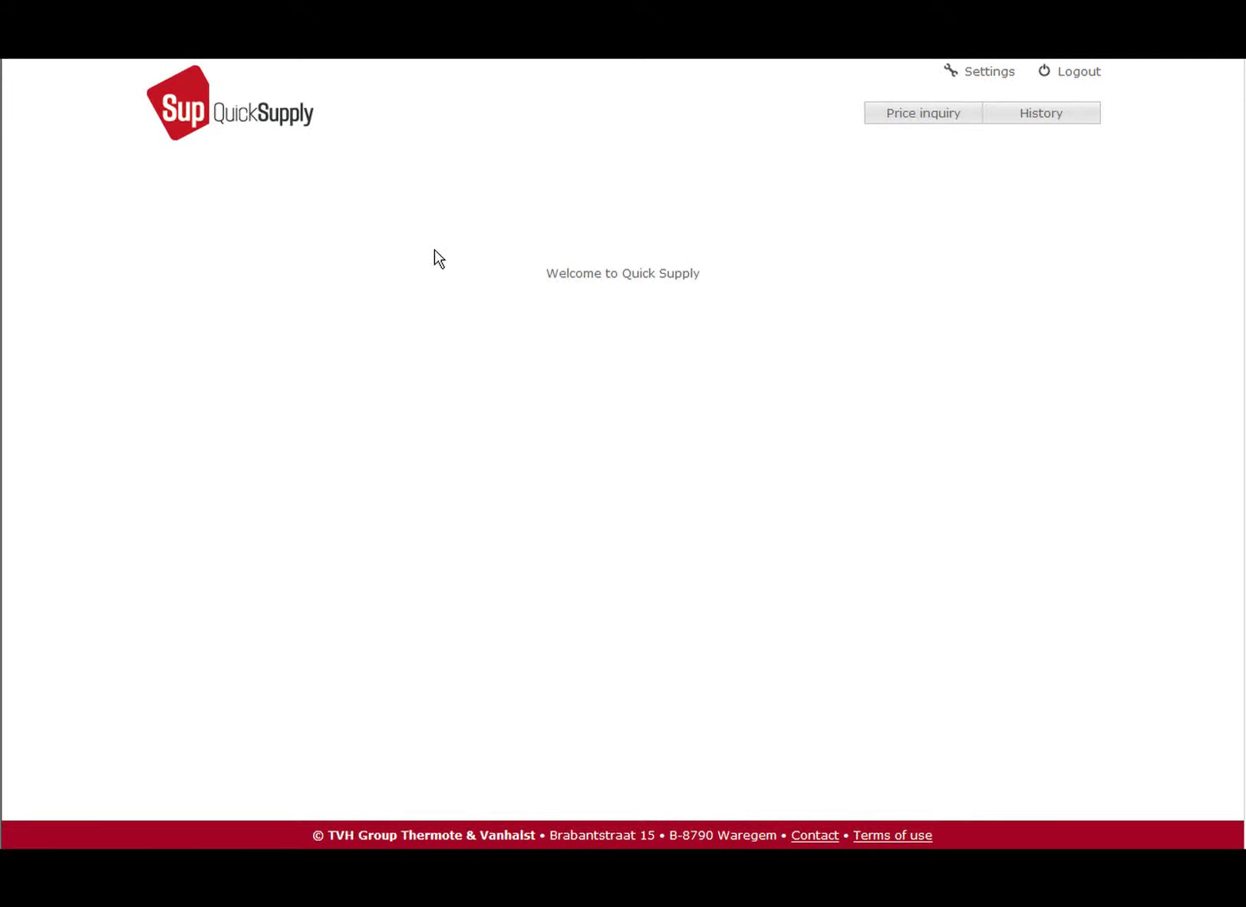
# List the three open price inquiries and print inquiry 2315747/0 as price_inquiry.pdf
pyautogui.click(921, 123)
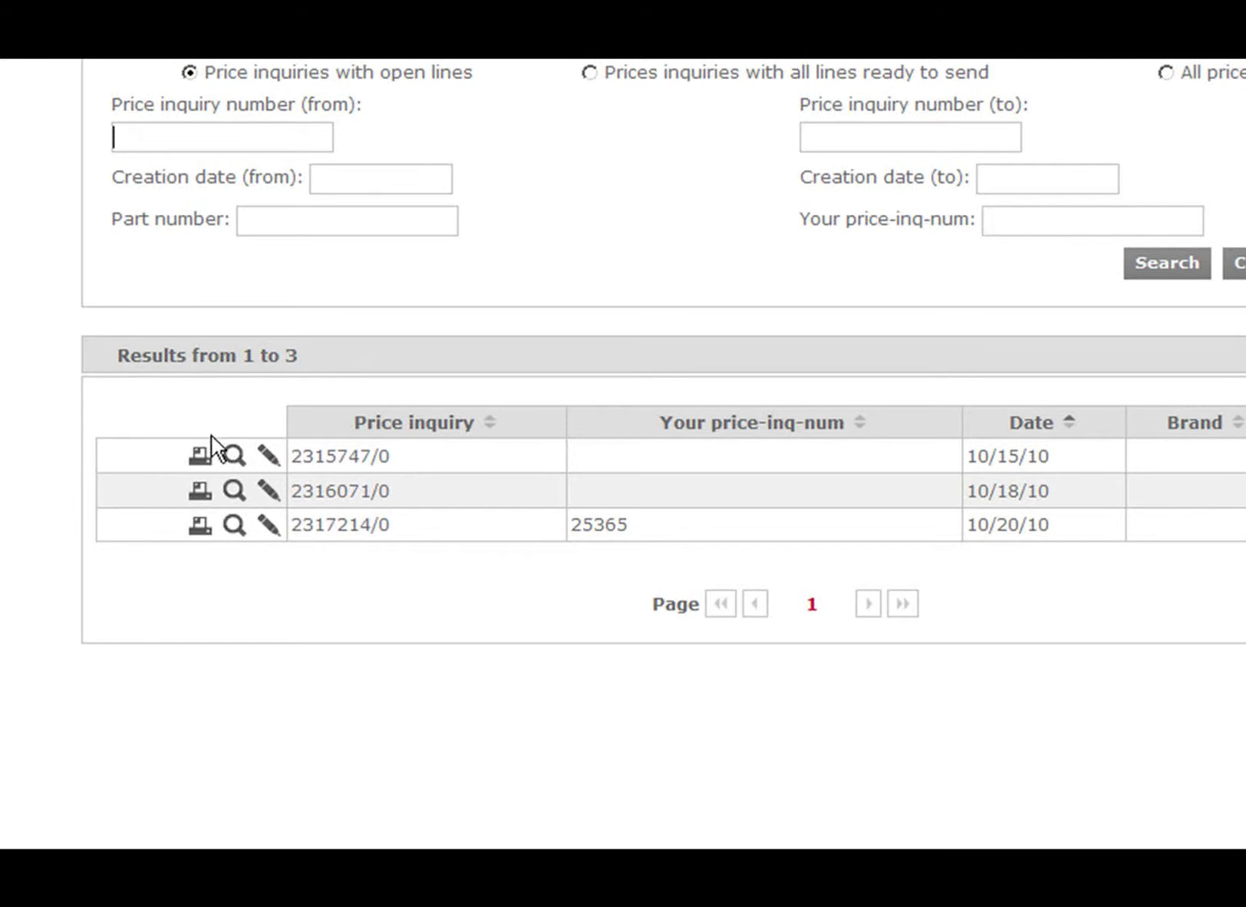
pyautogui.click(198, 457)
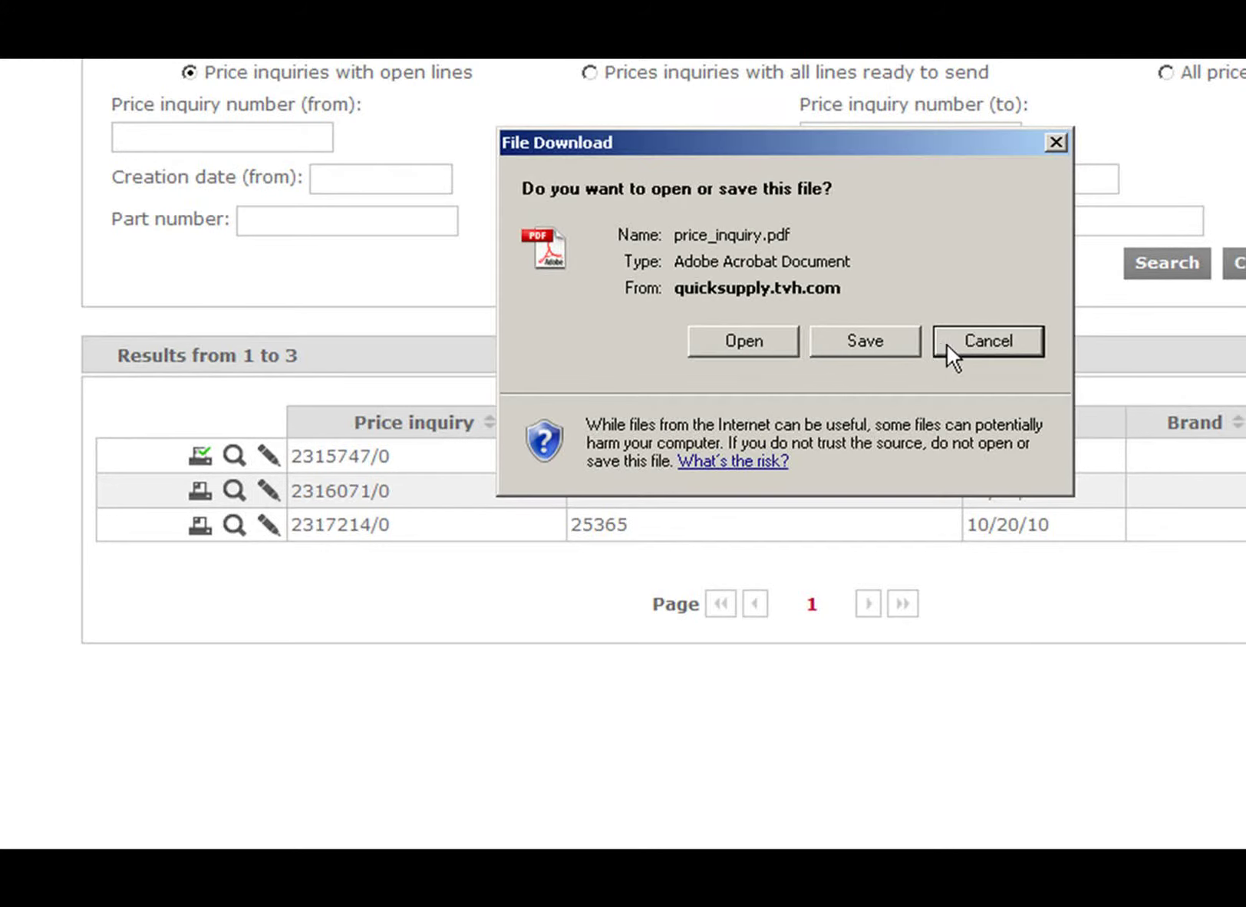
# Cancel the PDF download and save 'test' as your reference for inquiry 2315747/0
pyautogui.click(948, 343)
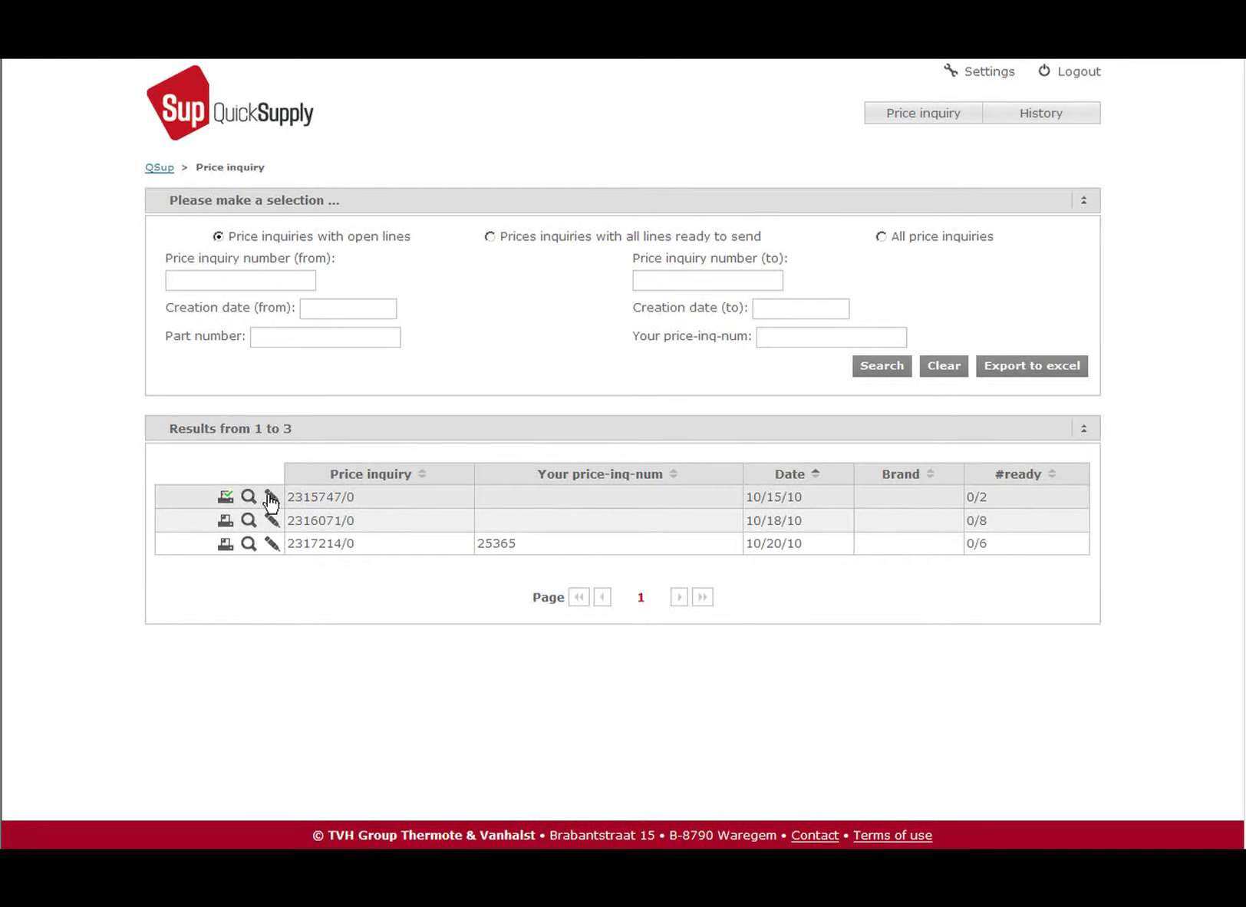
pyautogui.click(272, 499)
pyautogui.write('test')
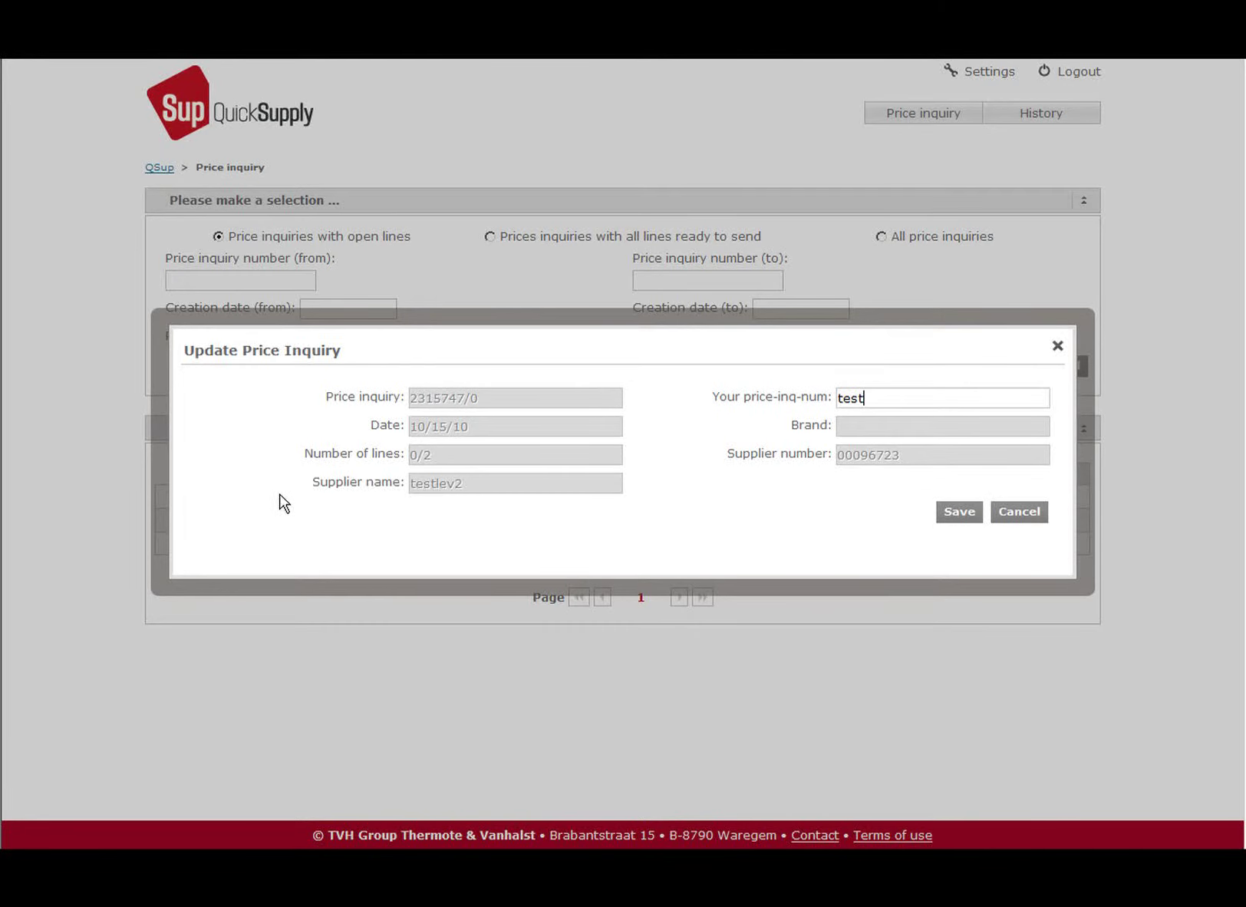
pyautogui.click(951, 513)
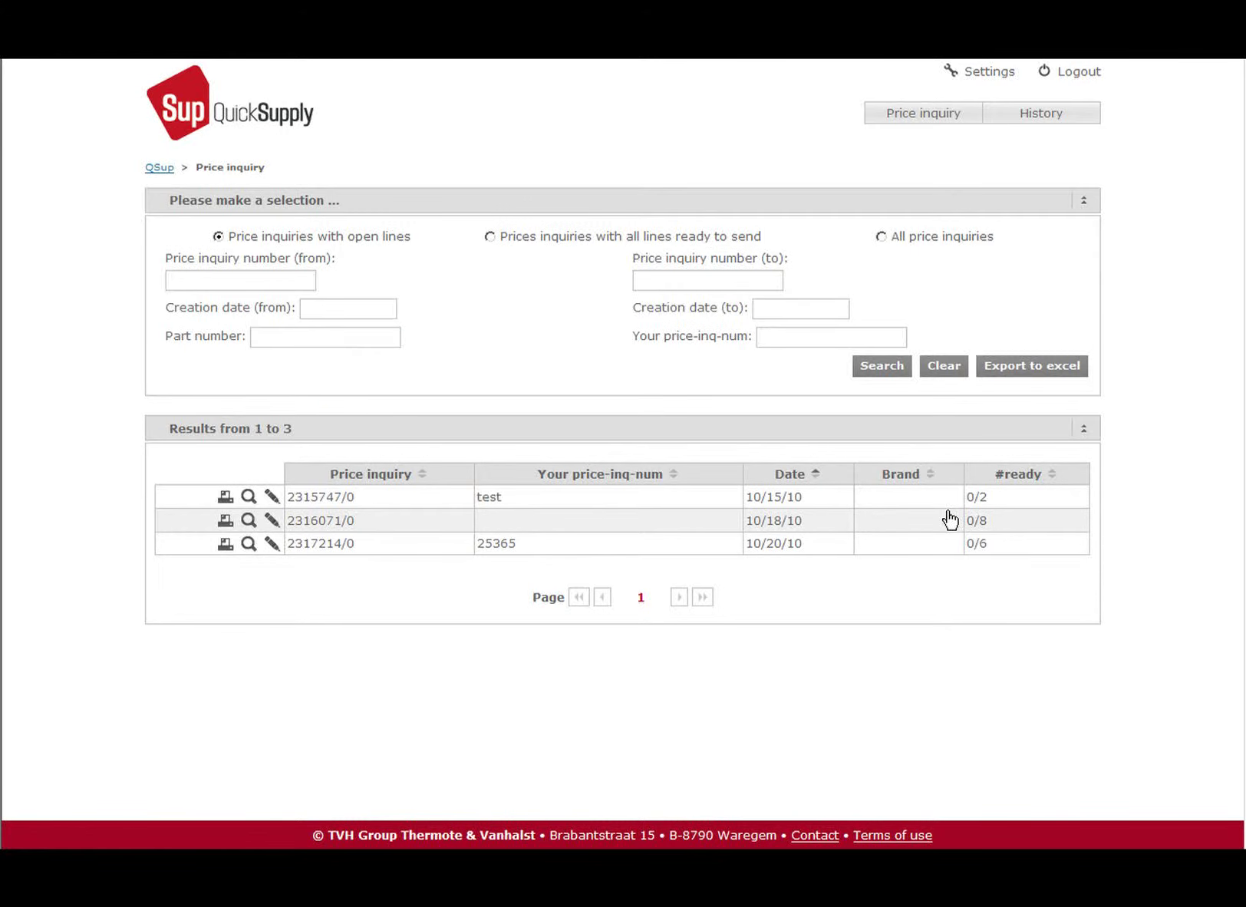
# Open inquiry 2316071/0, expand its information panel, and start Quick insert pricing
pyautogui.click(248, 522)
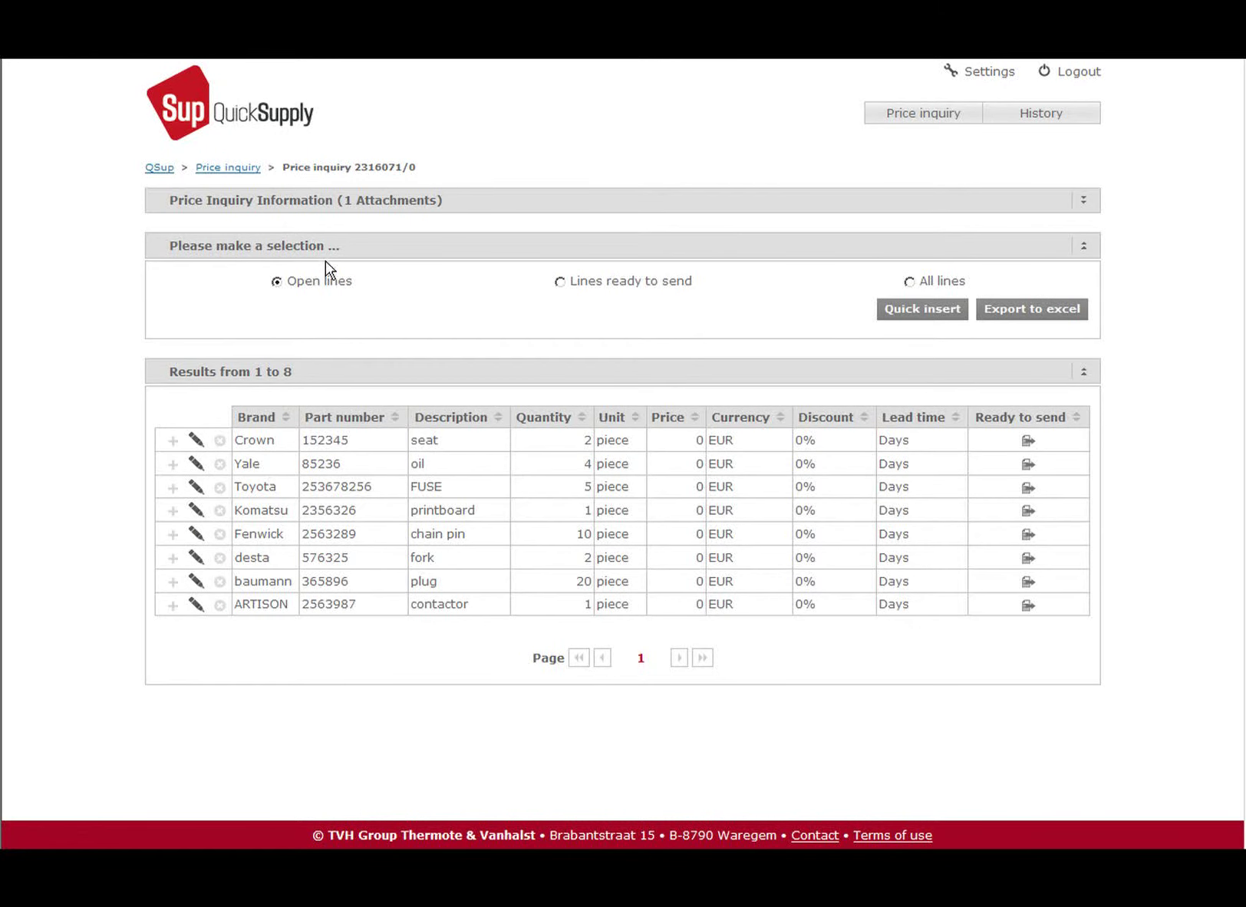
pyautogui.click(340, 204)
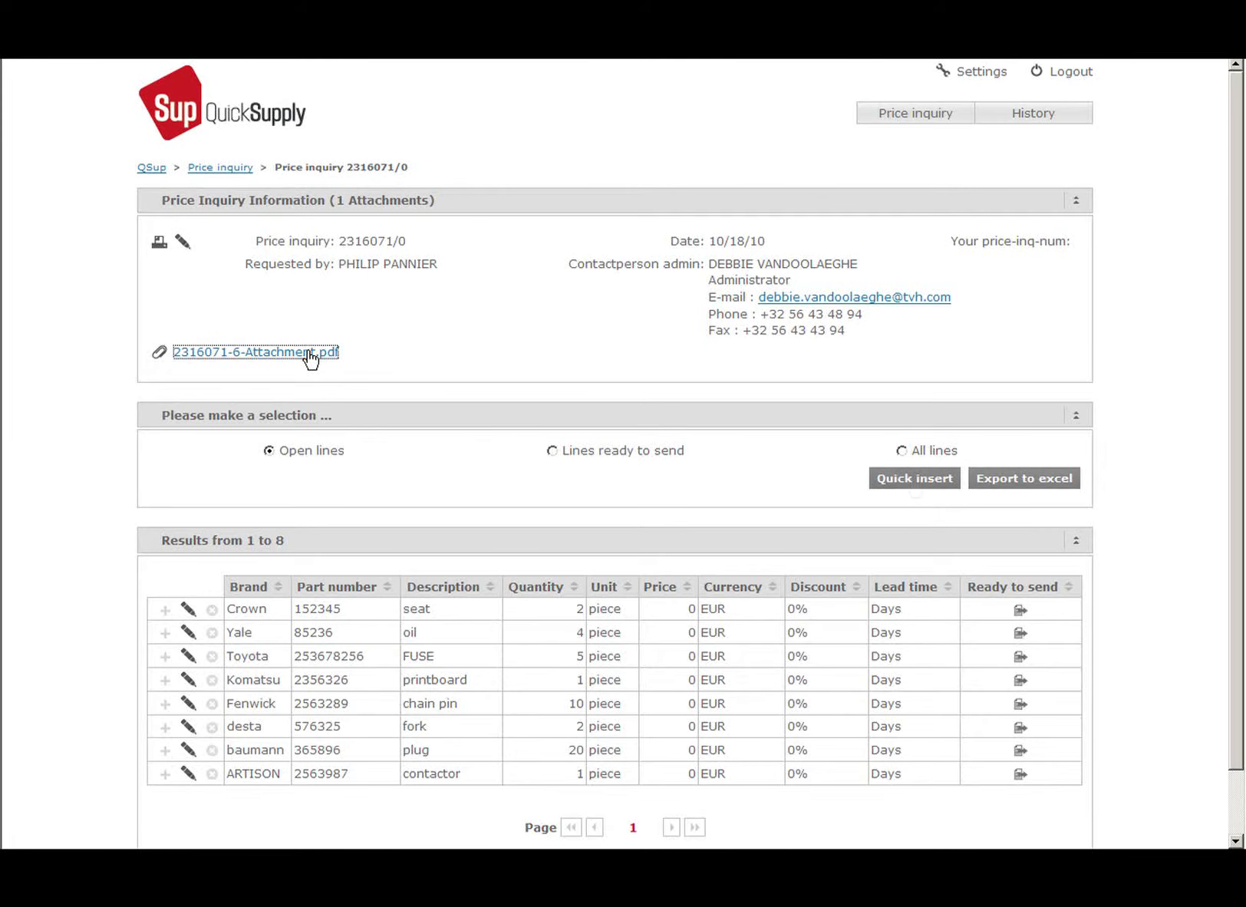
pyautogui.click(913, 484)
# Price the Crown line at 95 with 1 day lead time and Yale at 22 in weeks
pyautogui.write('95')
pyautogui.press('Tab')
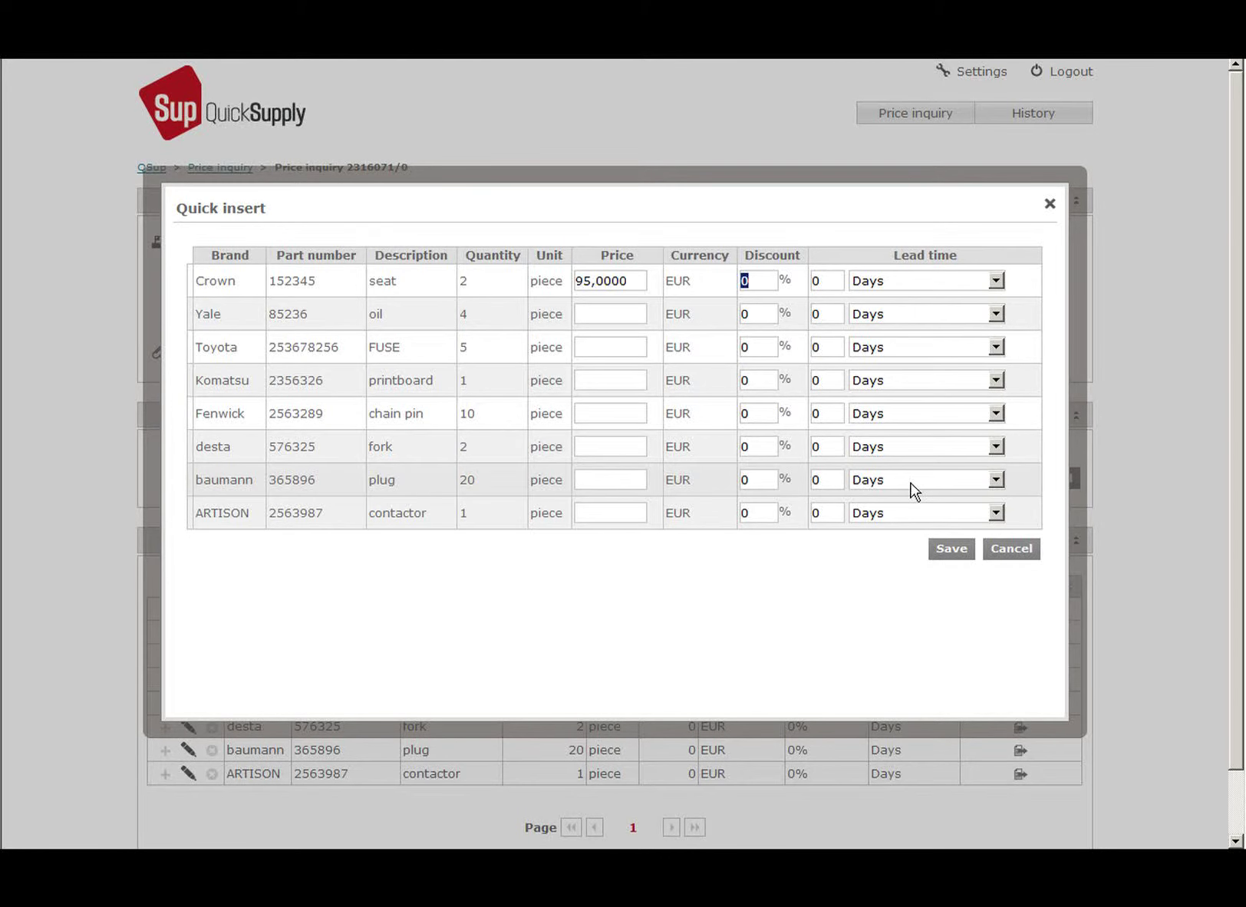
pyautogui.press('Tab')
pyautogui.write('1')
pyautogui.press('Tab')
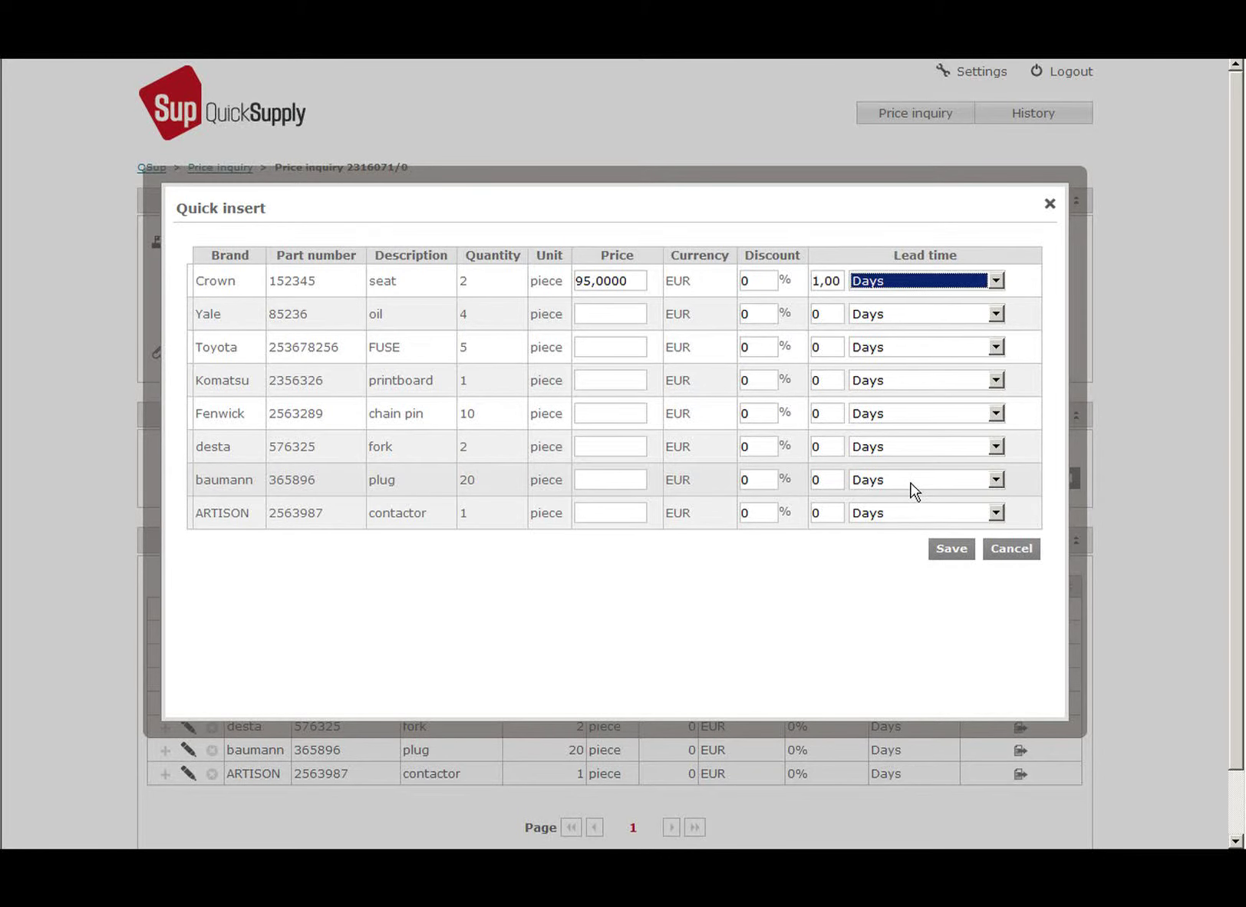
pyautogui.press('Tab')
pyautogui.write('22')
pyautogui.press('Tab')
pyautogui.press('Tab')
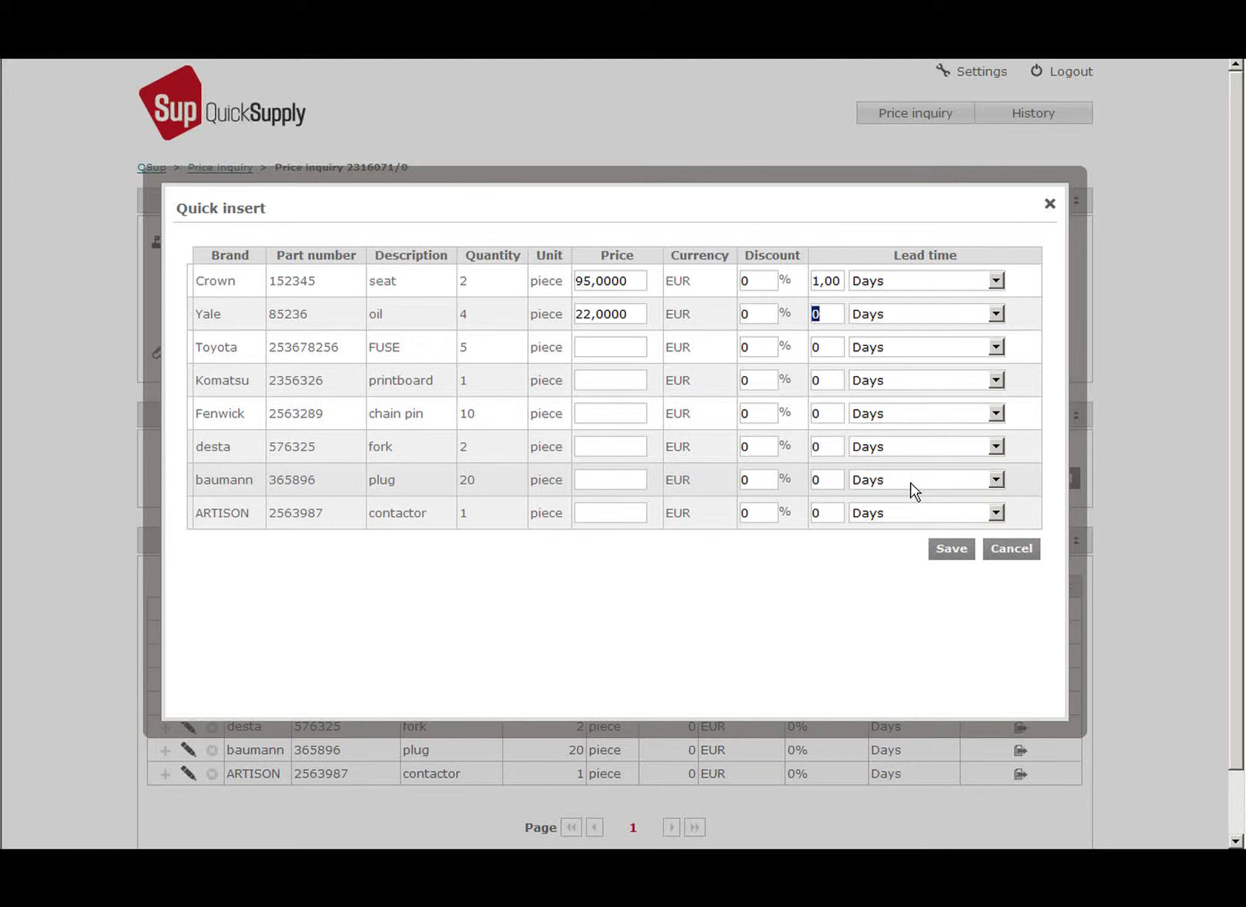
pyautogui.write('1')
pyautogui.press('Tab')
pyautogui.press('Down')
pyautogui.press('Down')
pyautogui.press('Down')
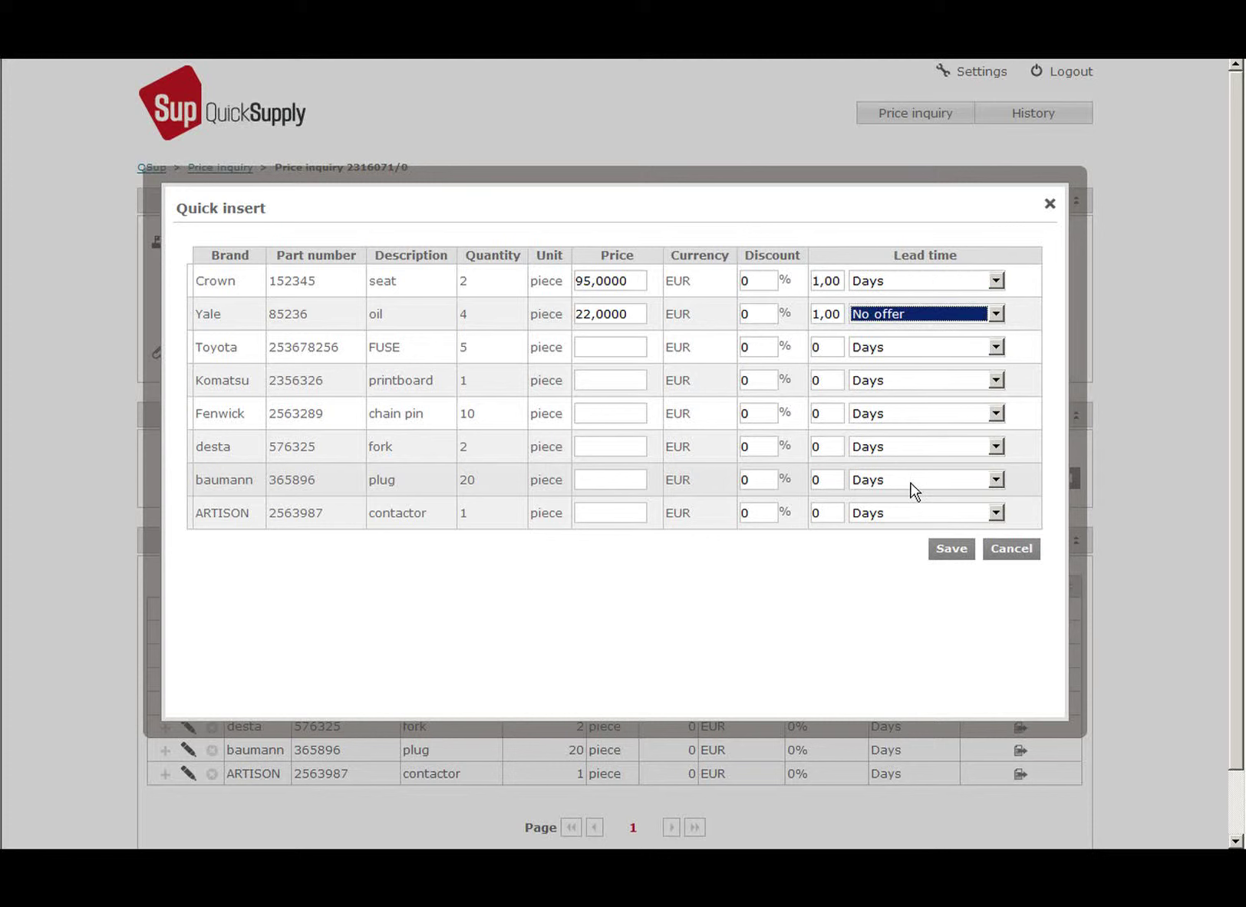
pyautogui.press('Down')
pyautogui.press('Down')
pyautogui.press('Down')
pyautogui.press('Down')
# Quote Toyota and baumann On Stock and Komatsu as Price/LT will follow, skipping Fenwick and desta
pyautogui.press('Tab')
pyautogui.write('3')
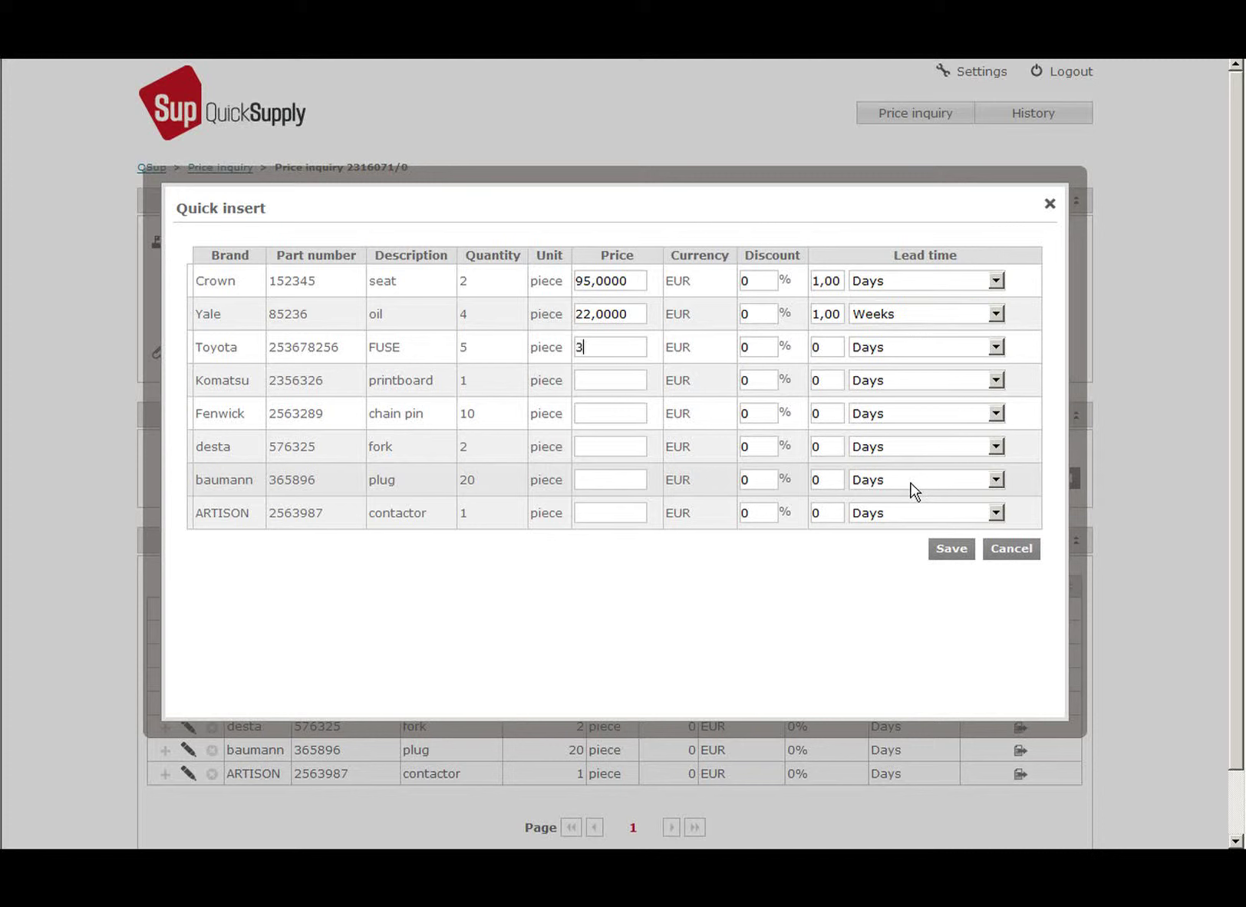
pyautogui.press('Tab')
pyautogui.press('Tab')
pyautogui.press('Tab')
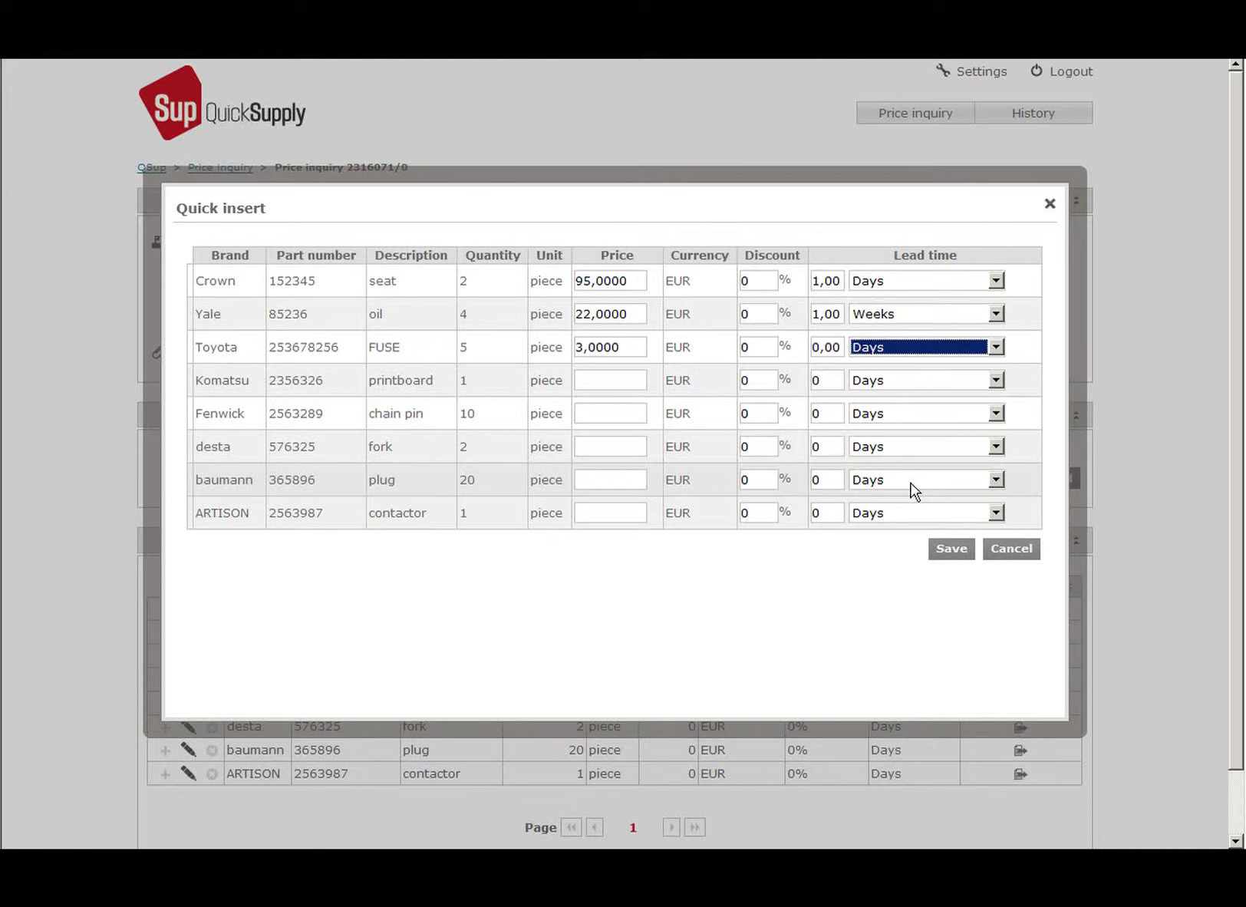
pyautogui.press('Down')
pyautogui.press('Down')
pyautogui.press('Down')
pyautogui.press('Tab')
pyautogui.write('85')
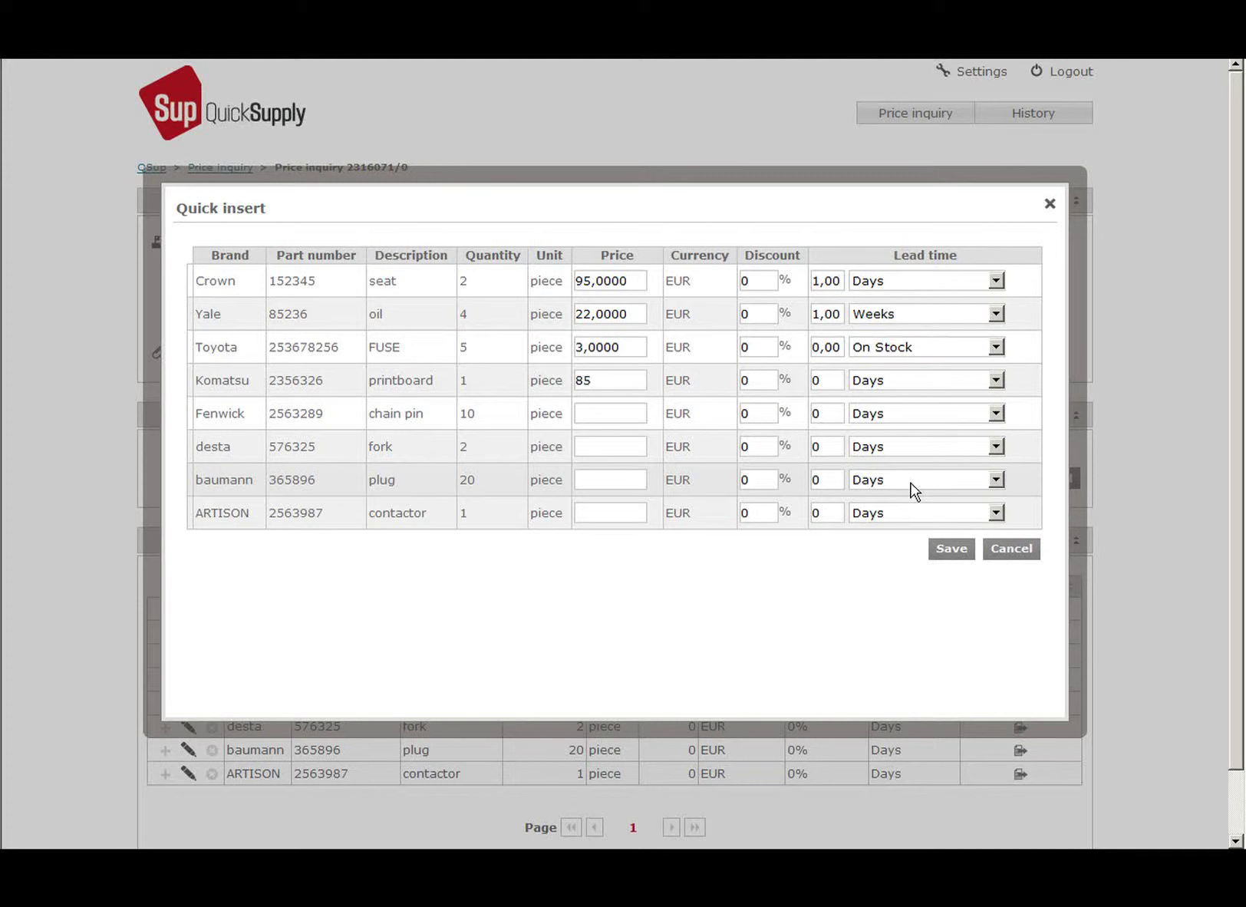
pyautogui.press('Tab')
pyautogui.write('5')
pyautogui.press('Tab')
pyautogui.press('Tab')
pyautogui.press('Down')
pyautogui.press('Down')
pyautogui.press('Down')
pyautogui.press('Down')
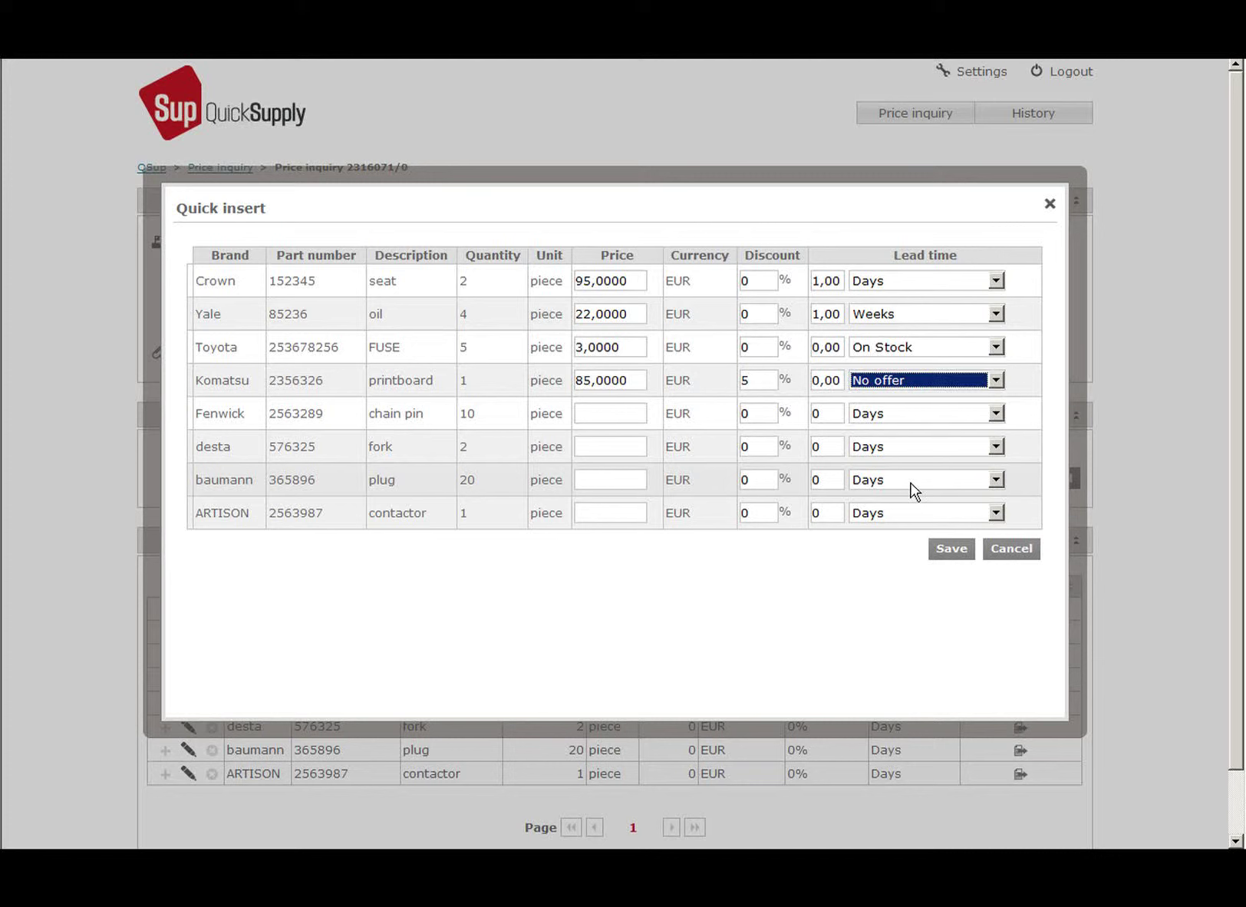
pyautogui.press('Down')
pyautogui.press('Down')
pyautogui.press('Tab')
pyautogui.press('Tab')
pyautogui.press('Tab')
pyautogui.press('Tab')
pyautogui.press('Tab')
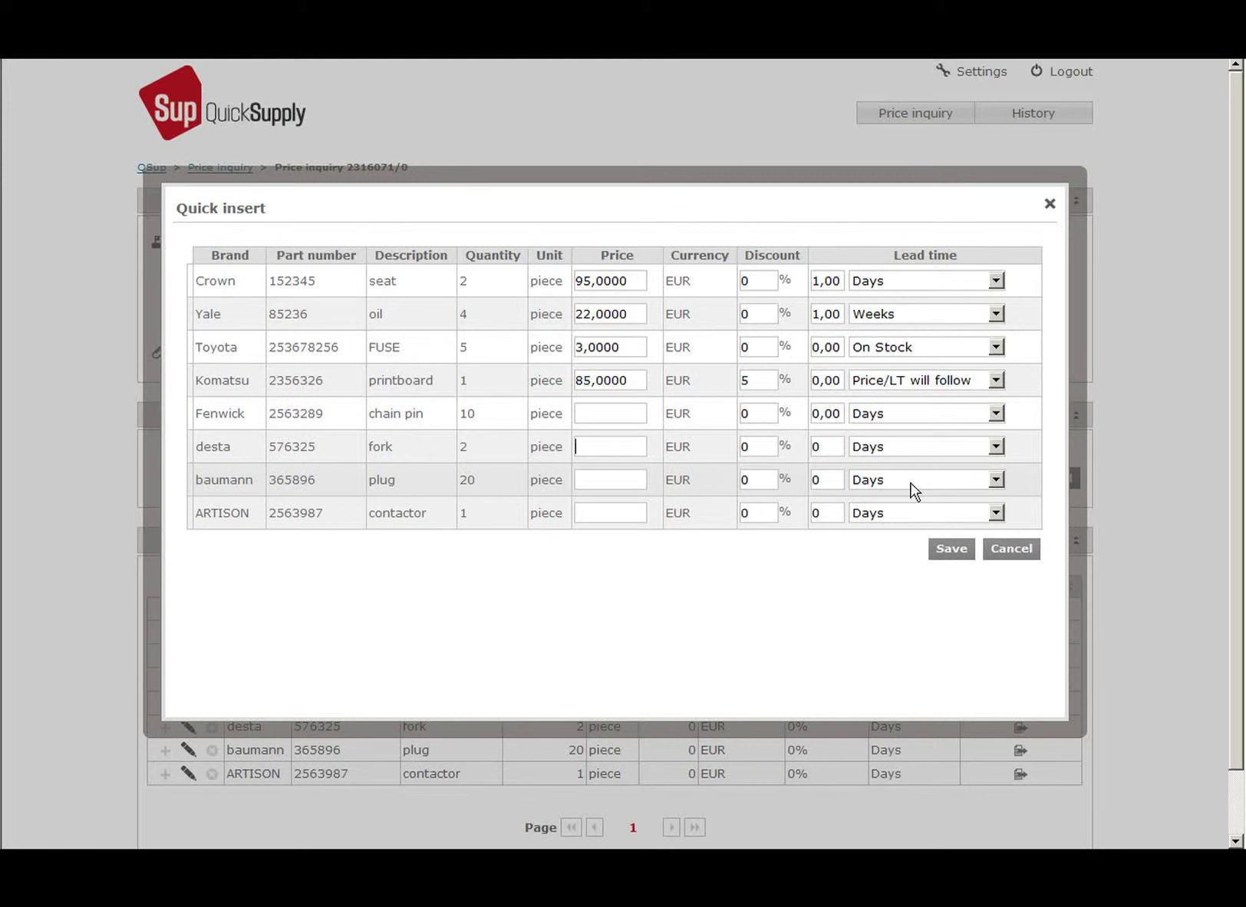
pyautogui.press('Tab')
pyautogui.press('Tab')
pyautogui.press('Tab')
pyautogui.press('Tab')
pyautogui.write('1')
pyautogui.press('Tab')
pyautogui.press('Tab')
pyautogui.press('Tab')
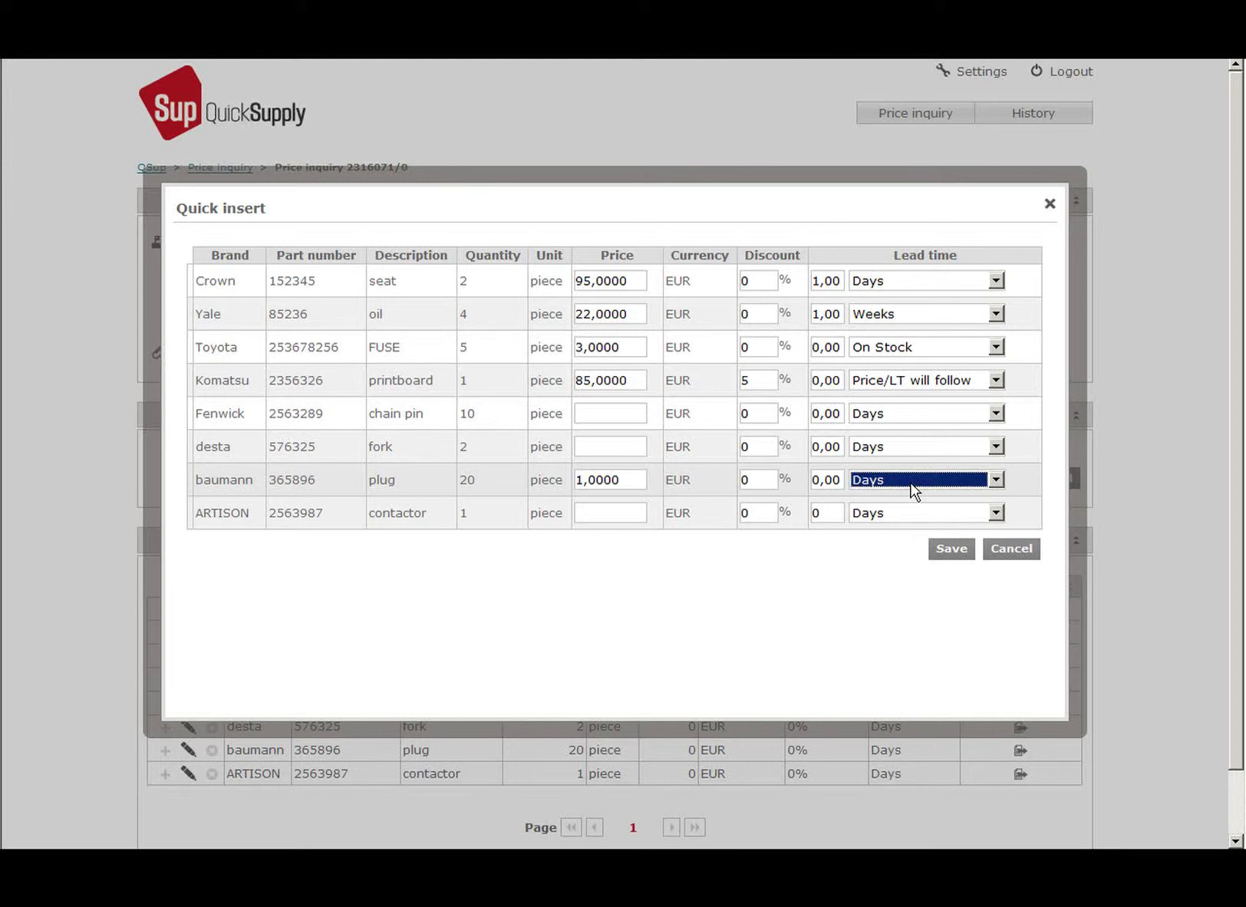
pyautogui.press('Down')
pyautogui.press('Down')
pyautogui.press('Down')
pyautogui.press('Down')
pyautogui.press('Down')
pyautogui.press('Down')
pyautogui.press('Up')
# Save the quoted lines and open the desta fork line for editing
pyautogui.click(950, 550)
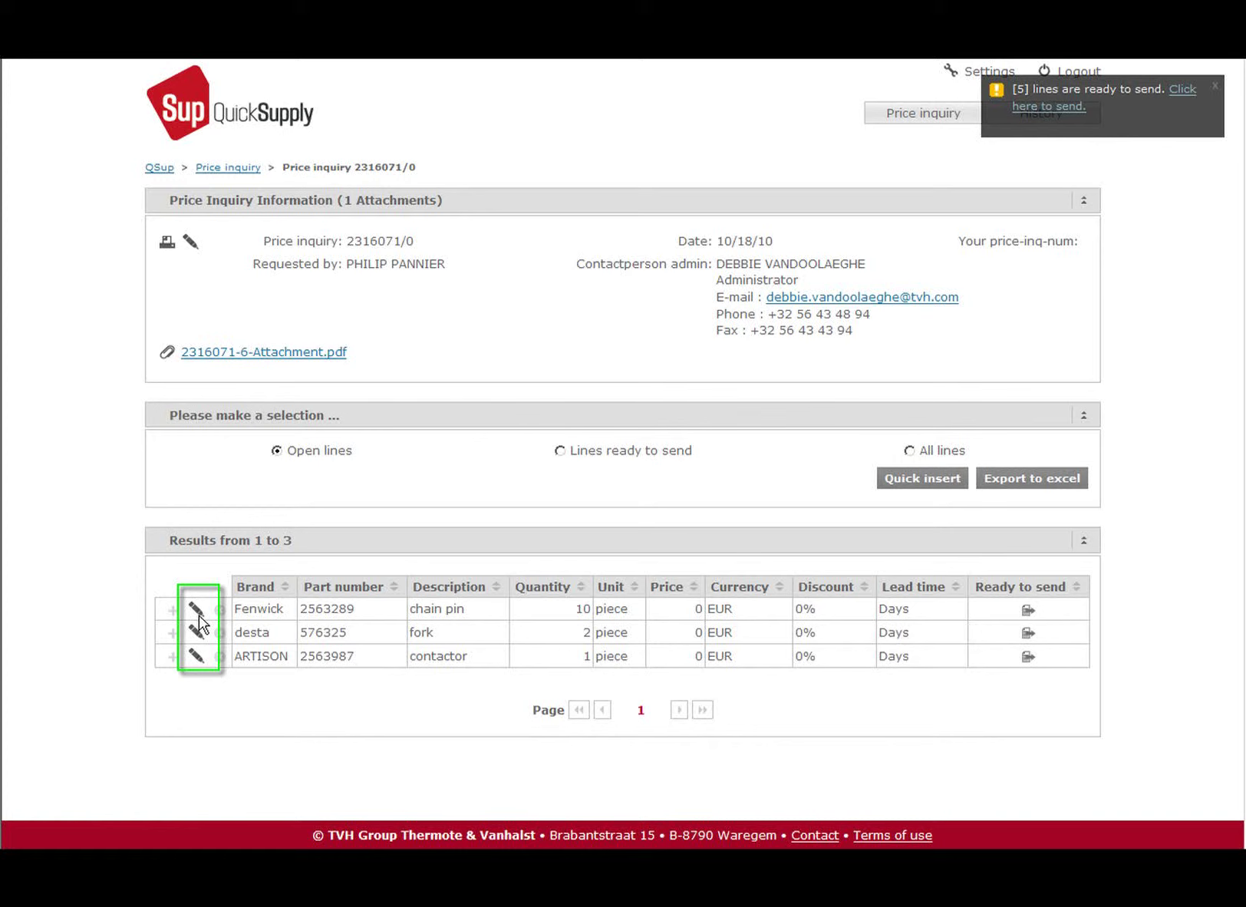
pyautogui.click(199, 657)
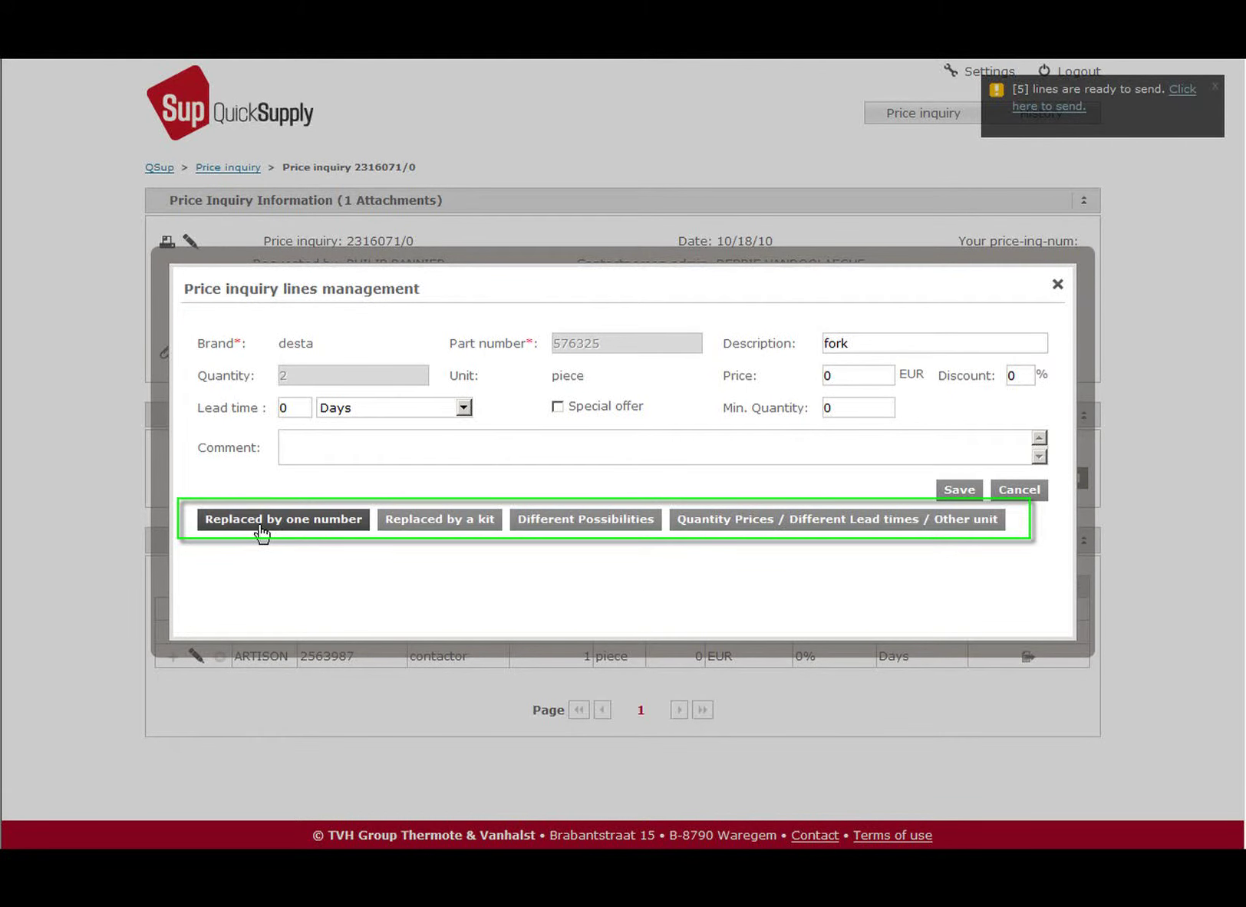
# Answer the desta fork with one replacement number: Desta part 563258, description fork
pyautogui.click(262, 528)
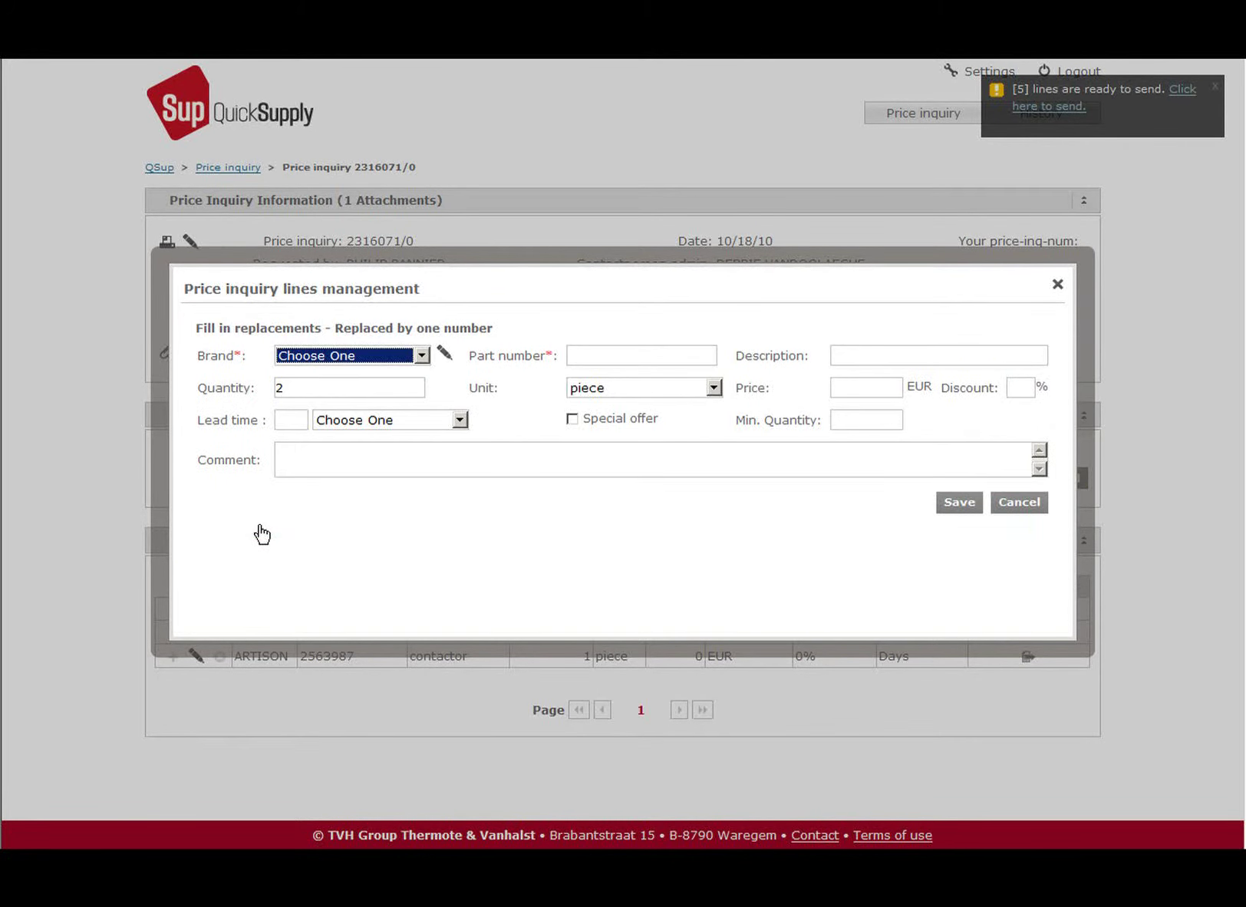
pyautogui.click(375, 361)
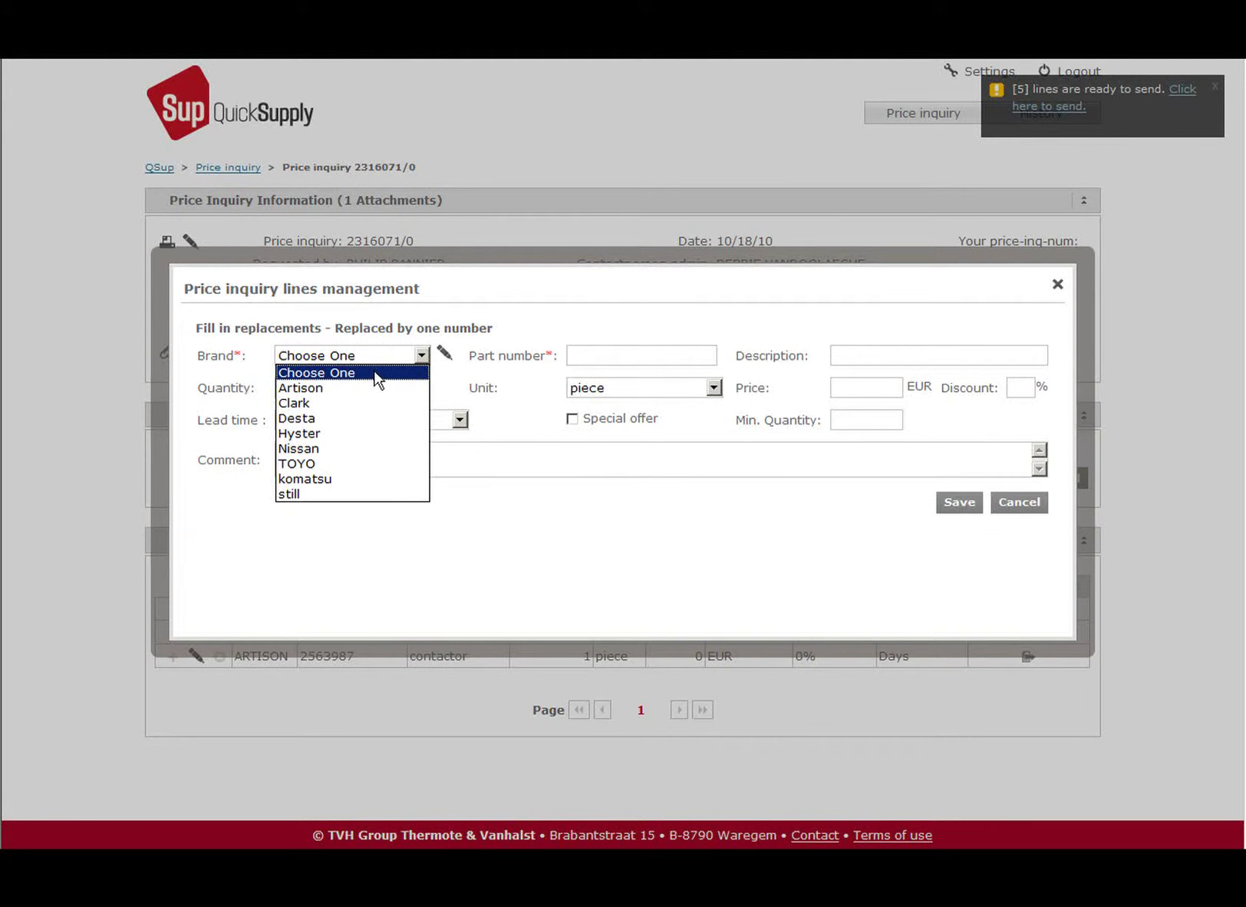
pyautogui.click(371, 418)
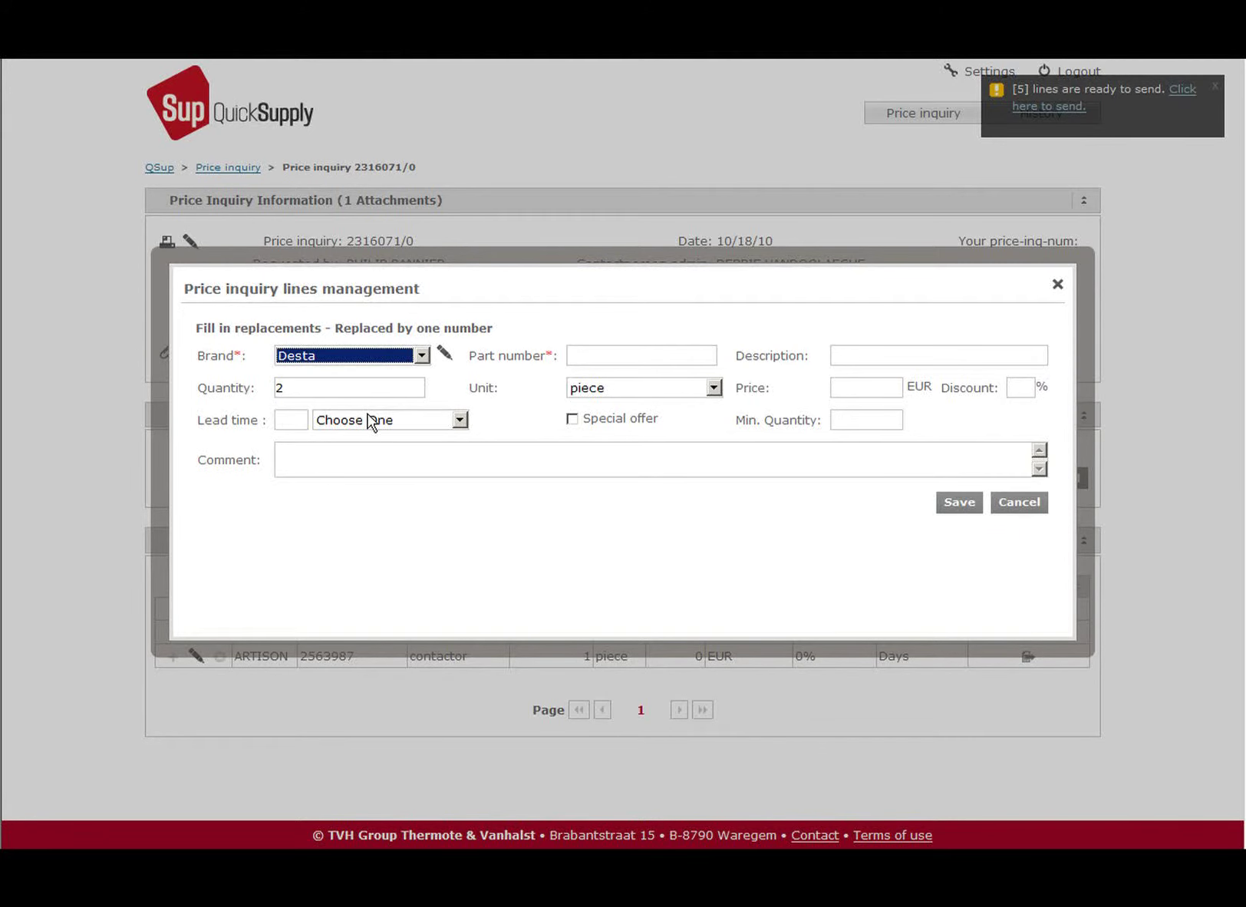
pyautogui.click(603, 356)
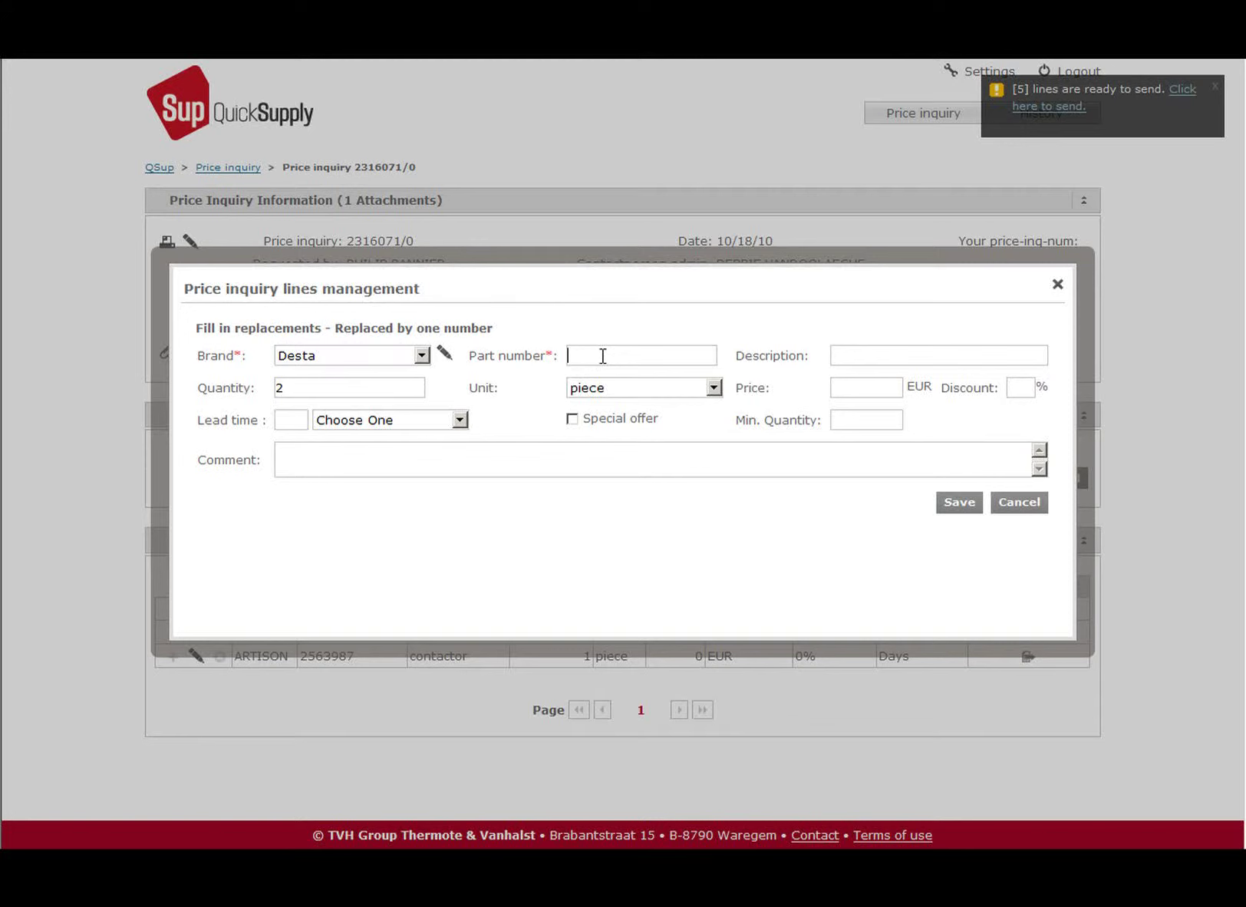
pyautogui.write('563258')
pyautogui.press('Tab')
pyautogui.write('f')
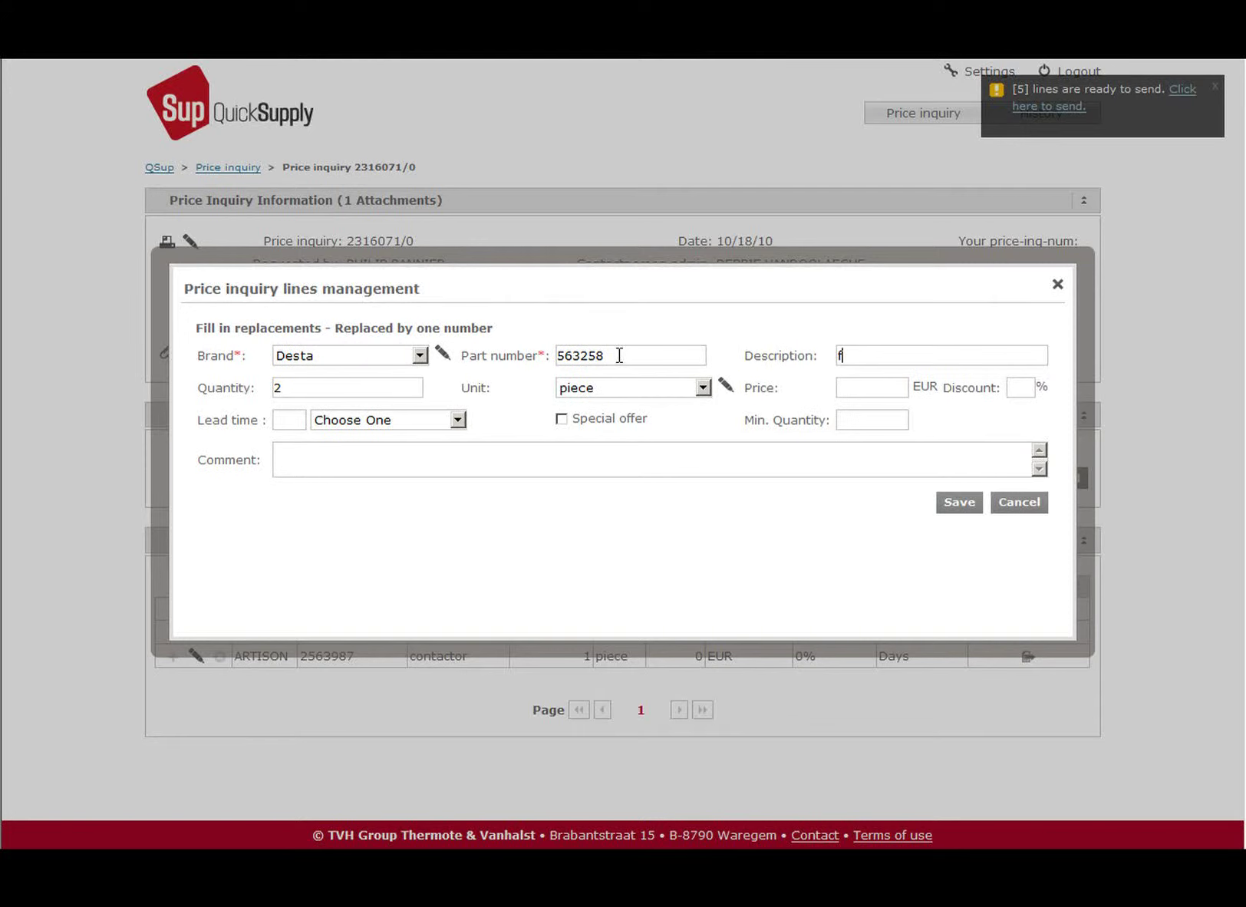
pyautogui.write('ork')
# Price the replacement at 195 EUR with a 1 week lead time and save it
pyautogui.click(855, 387)
pyautogui.write('195')
pyautogui.click(287, 418)
pyautogui.write('1')
pyautogui.click(423, 423)
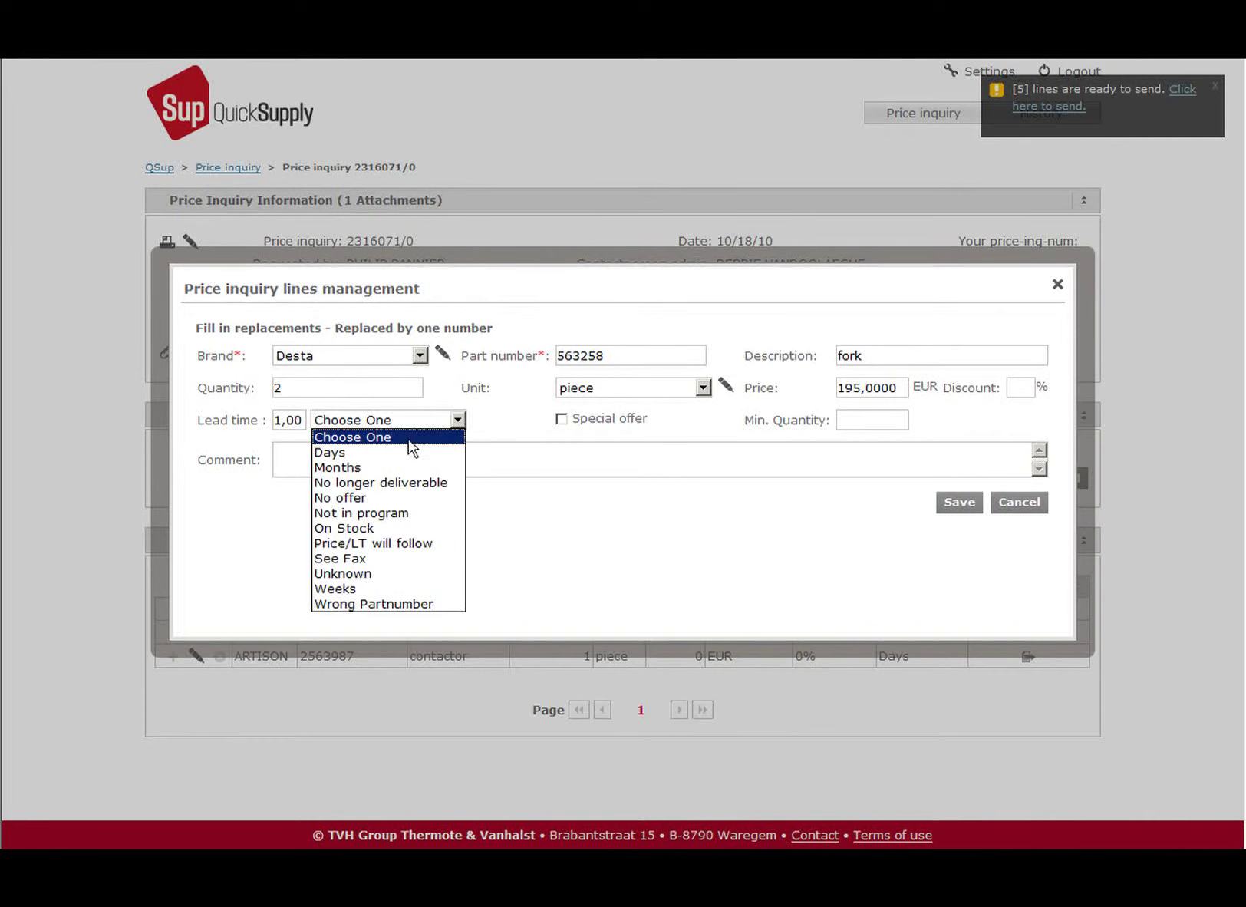
pyautogui.click(405, 589)
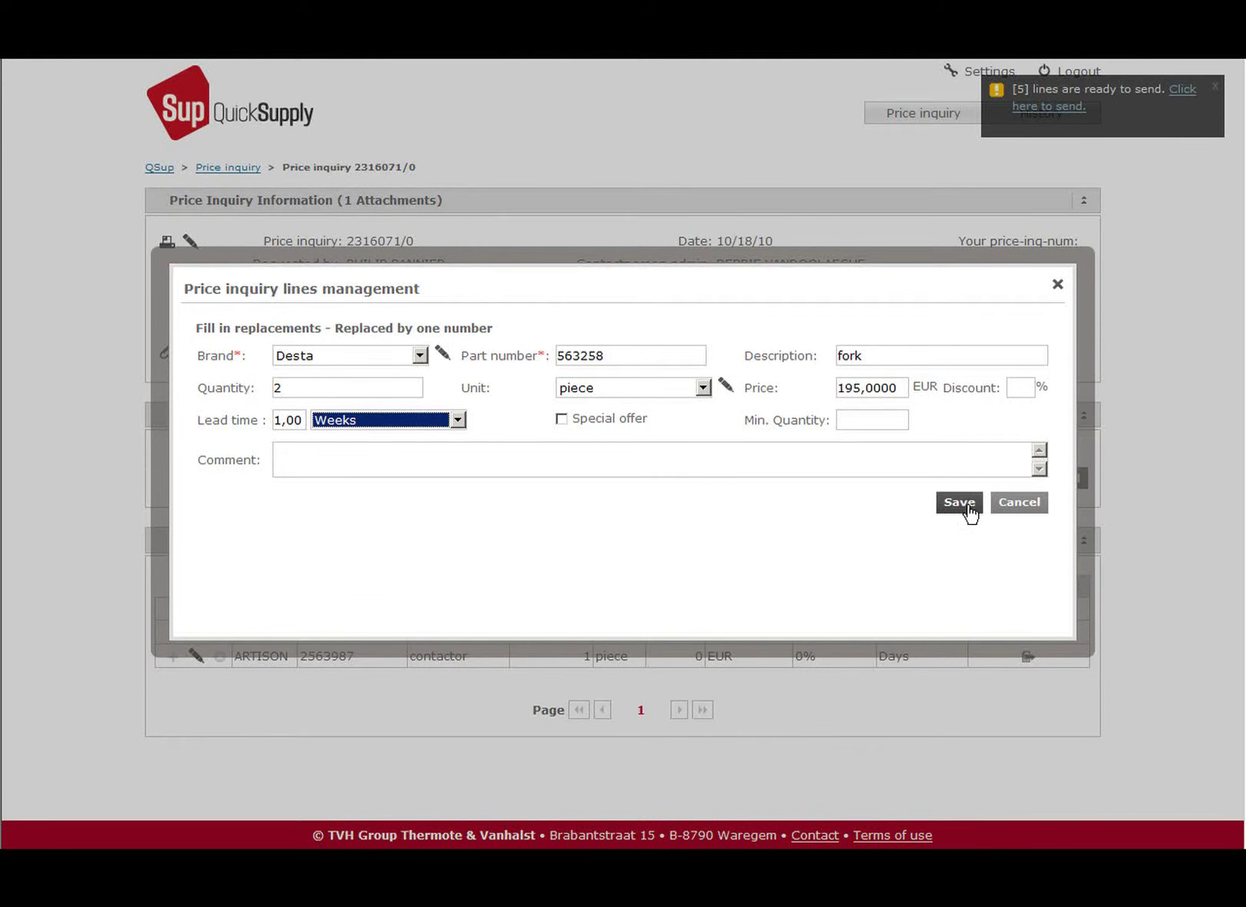
pyautogui.click(969, 508)
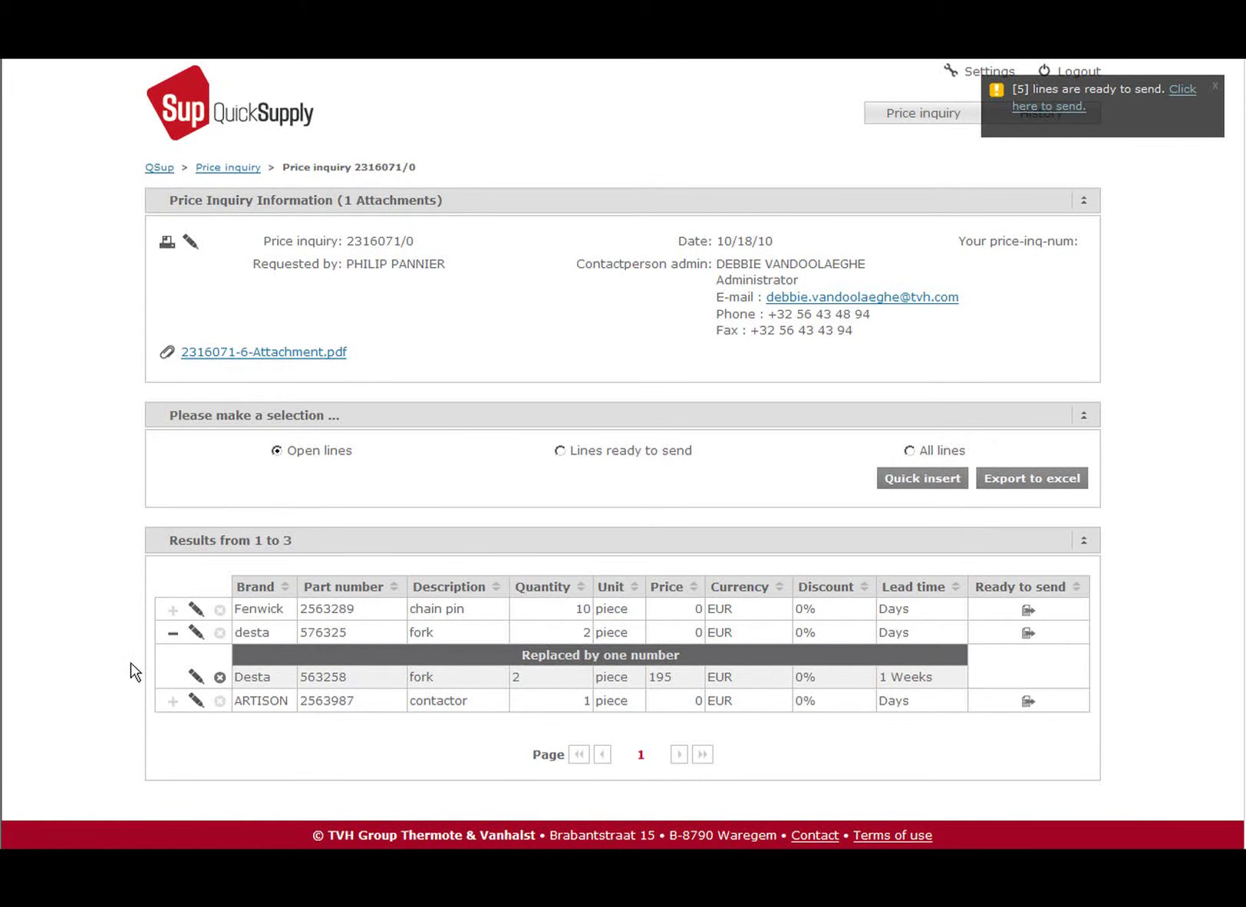
# Answer the ARTISON contactor with a kit: Artison part 2563985, contactor, quantity 1
pyautogui.click(197, 701)
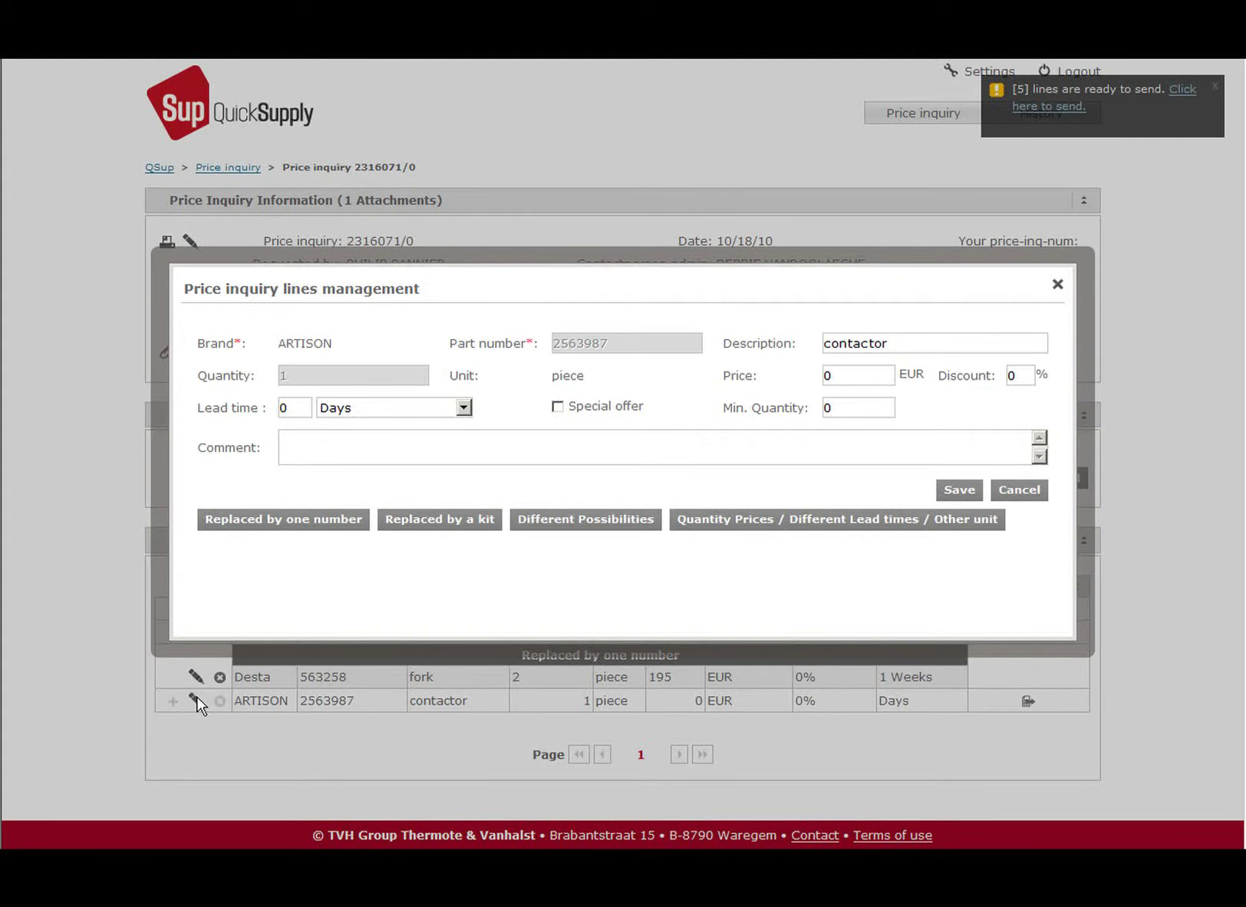
pyautogui.click(444, 522)
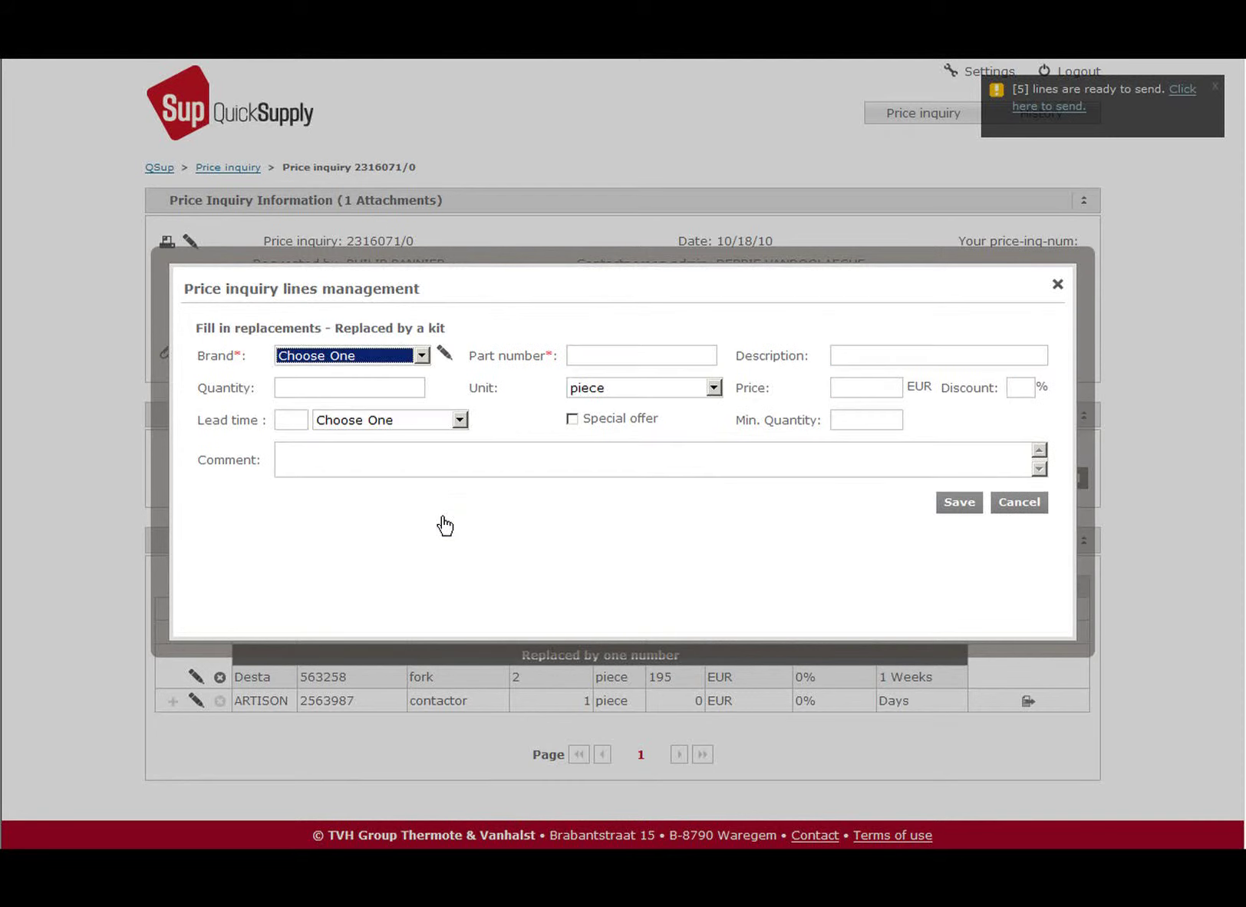
pyautogui.click(422, 357)
pyautogui.click(402, 387)
pyautogui.click(576, 351)
pyautogui.write('25')
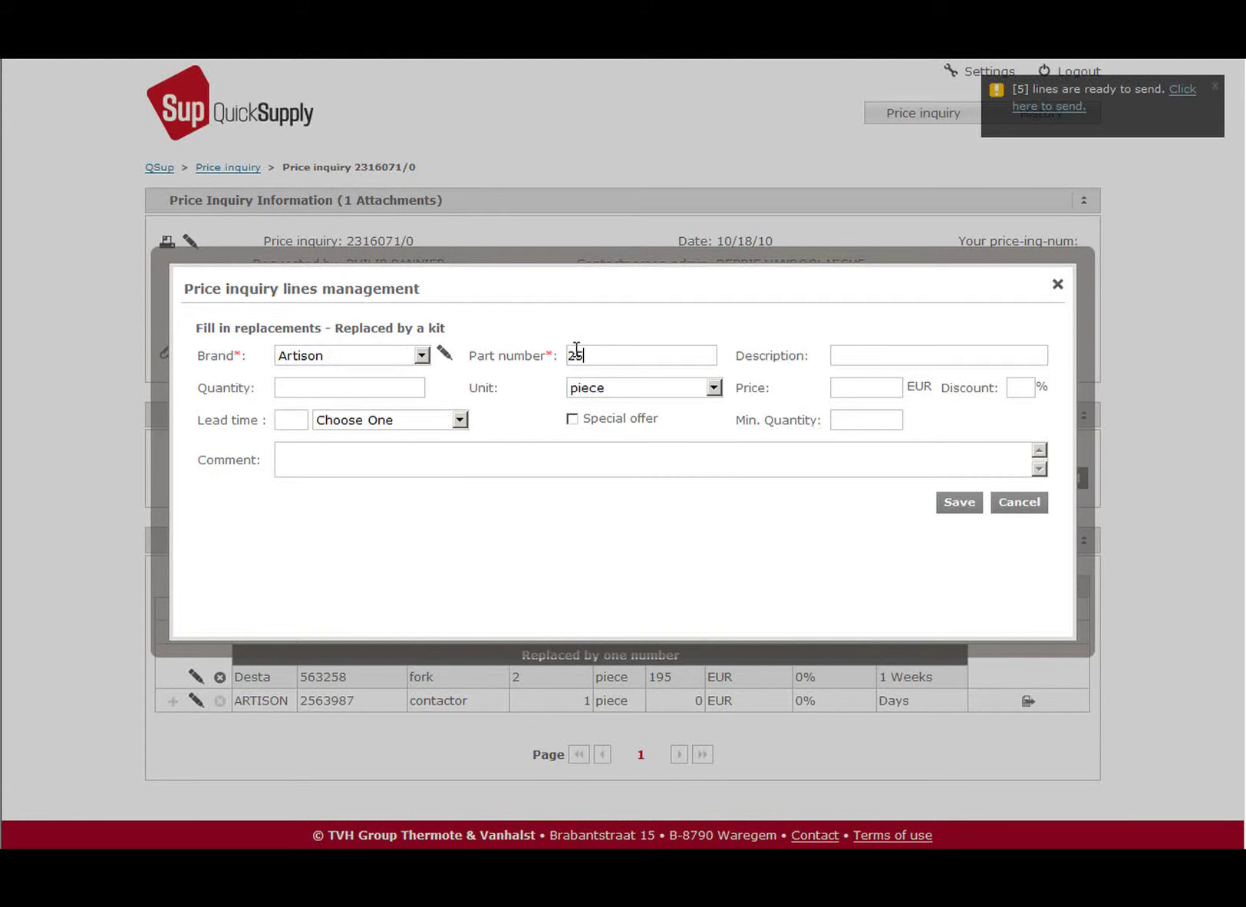
pyautogui.write('63985')
pyautogui.press('Tab')
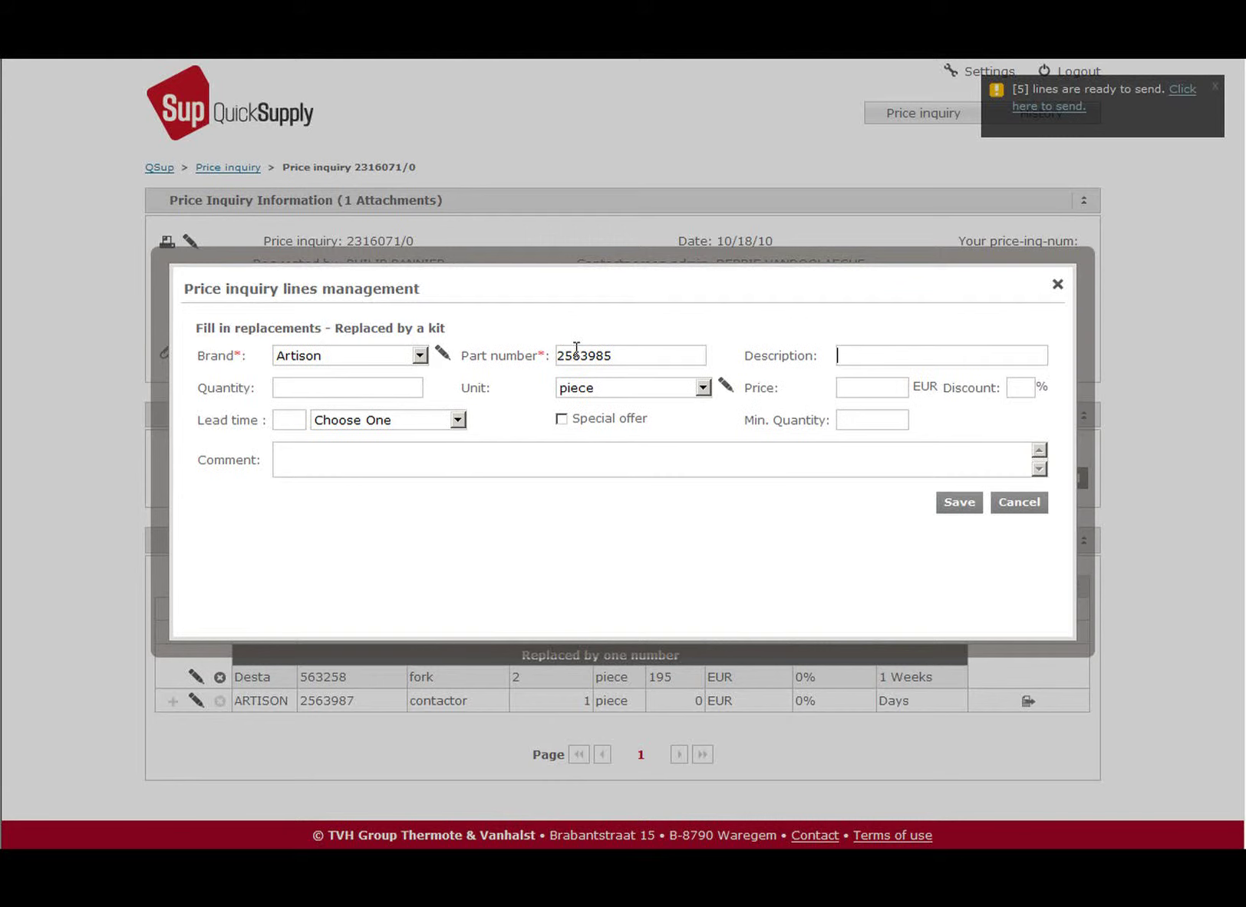
pyautogui.write('contactor')
pyautogui.press('Tab')
pyautogui.write('1,000')
pyautogui.press('Tab')
pyautogui.press('Tab')
# Price the kit contactor at 9 EUR On Stock and add pin 56982 as the second part
pyautogui.click(885, 388)
pyautogui.write('9')
pyautogui.click(298, 423)
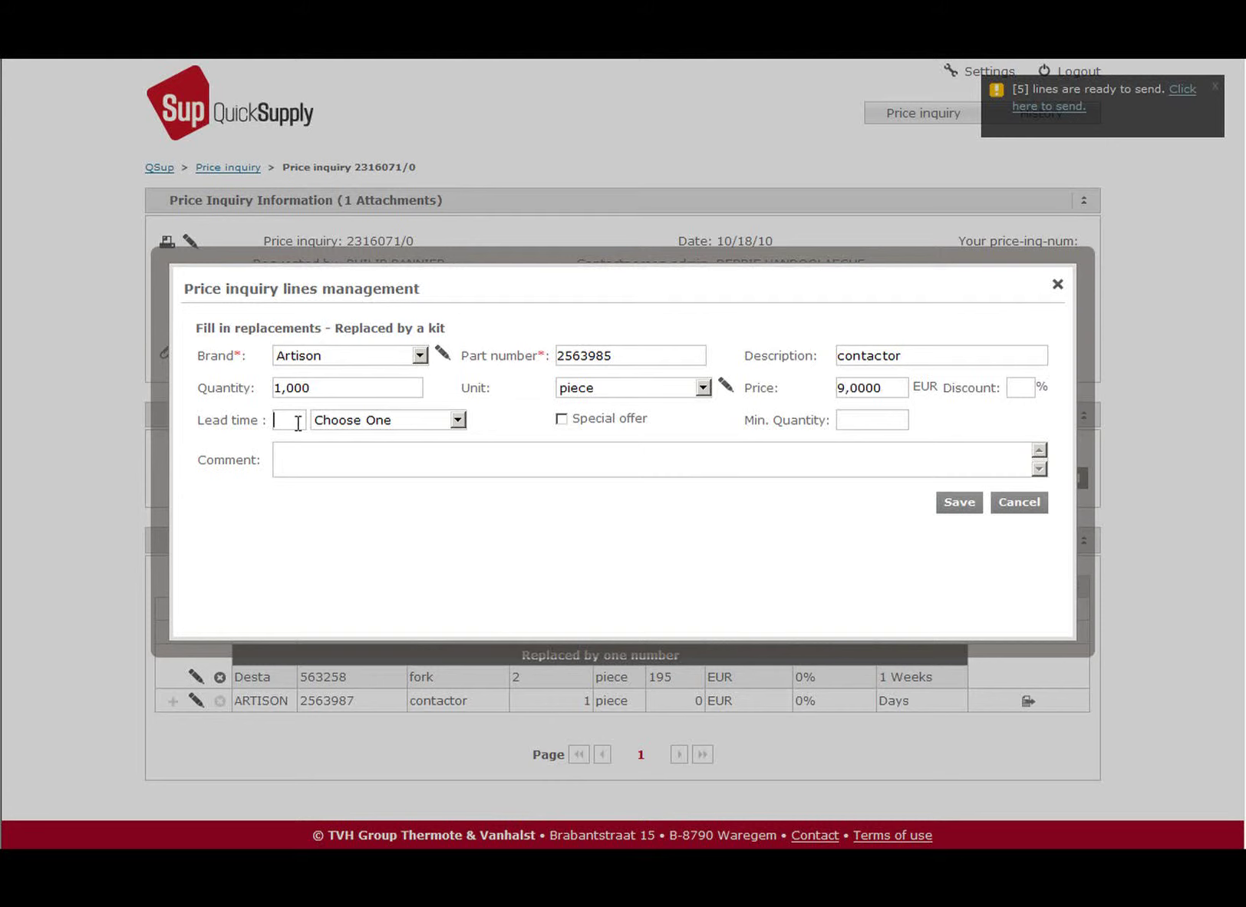
pyautogui.press('Tab')
pyautogui.press('Down')
pyautogui.press('Down')
pyautogui.press('Down')
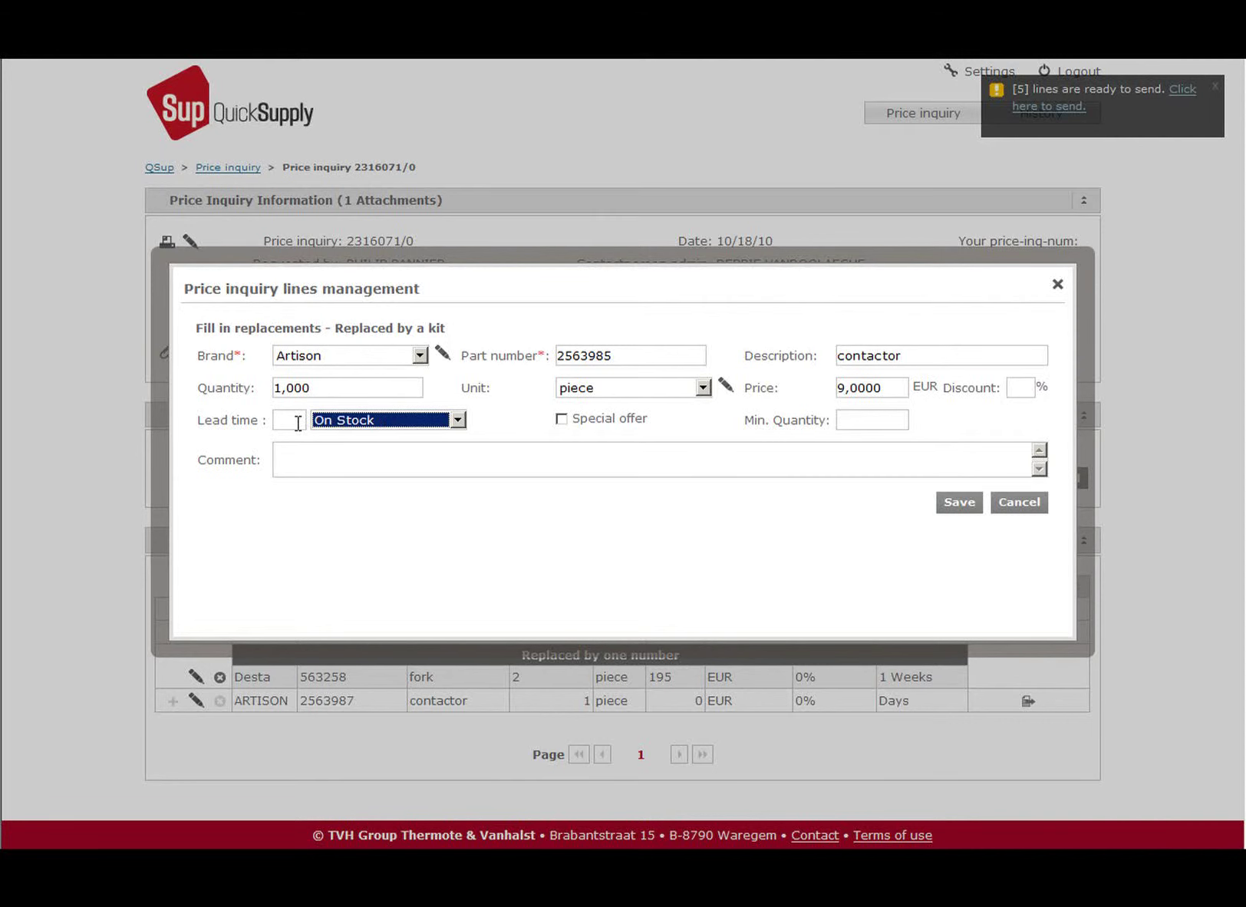
pyautogui.click(959, 503)
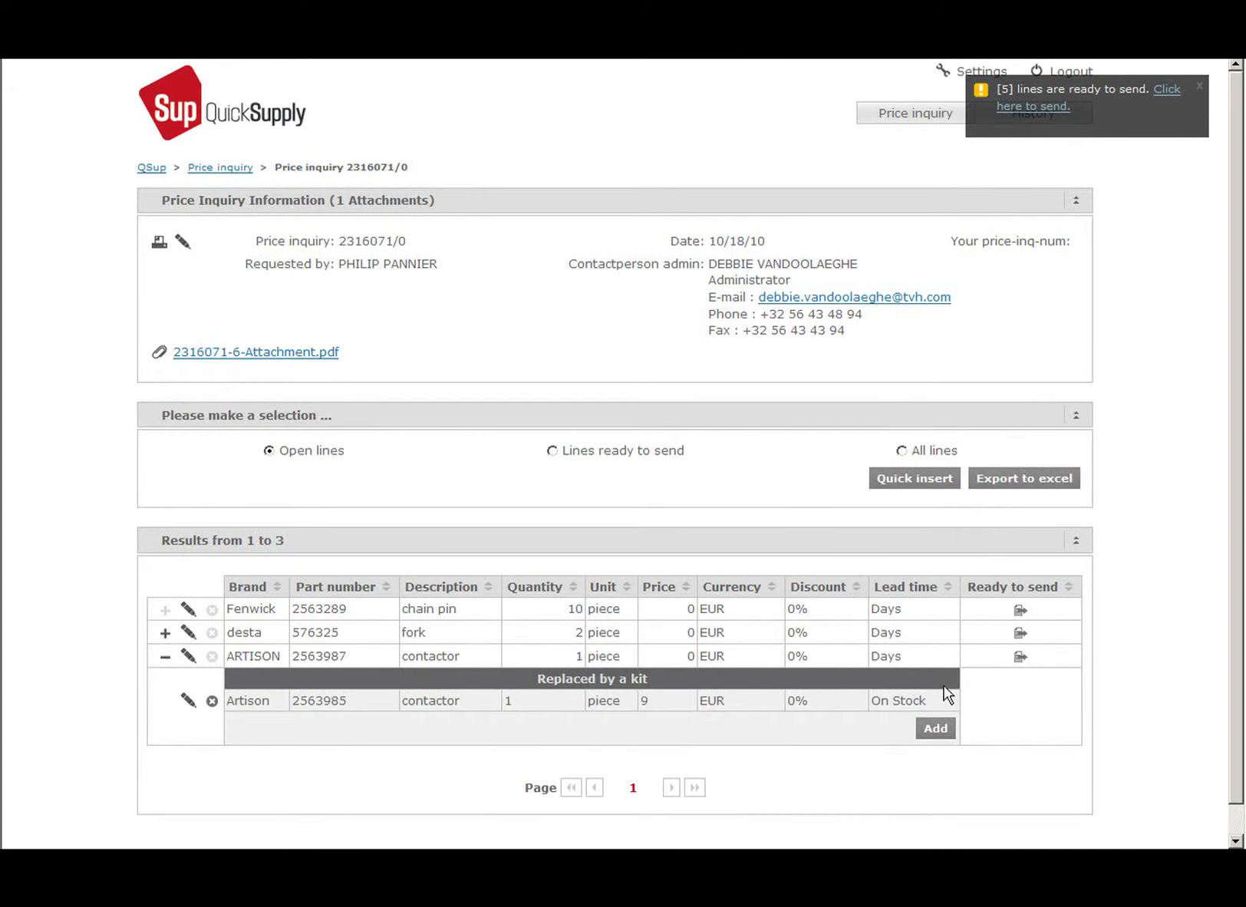
pyautogui.click(935, 728)
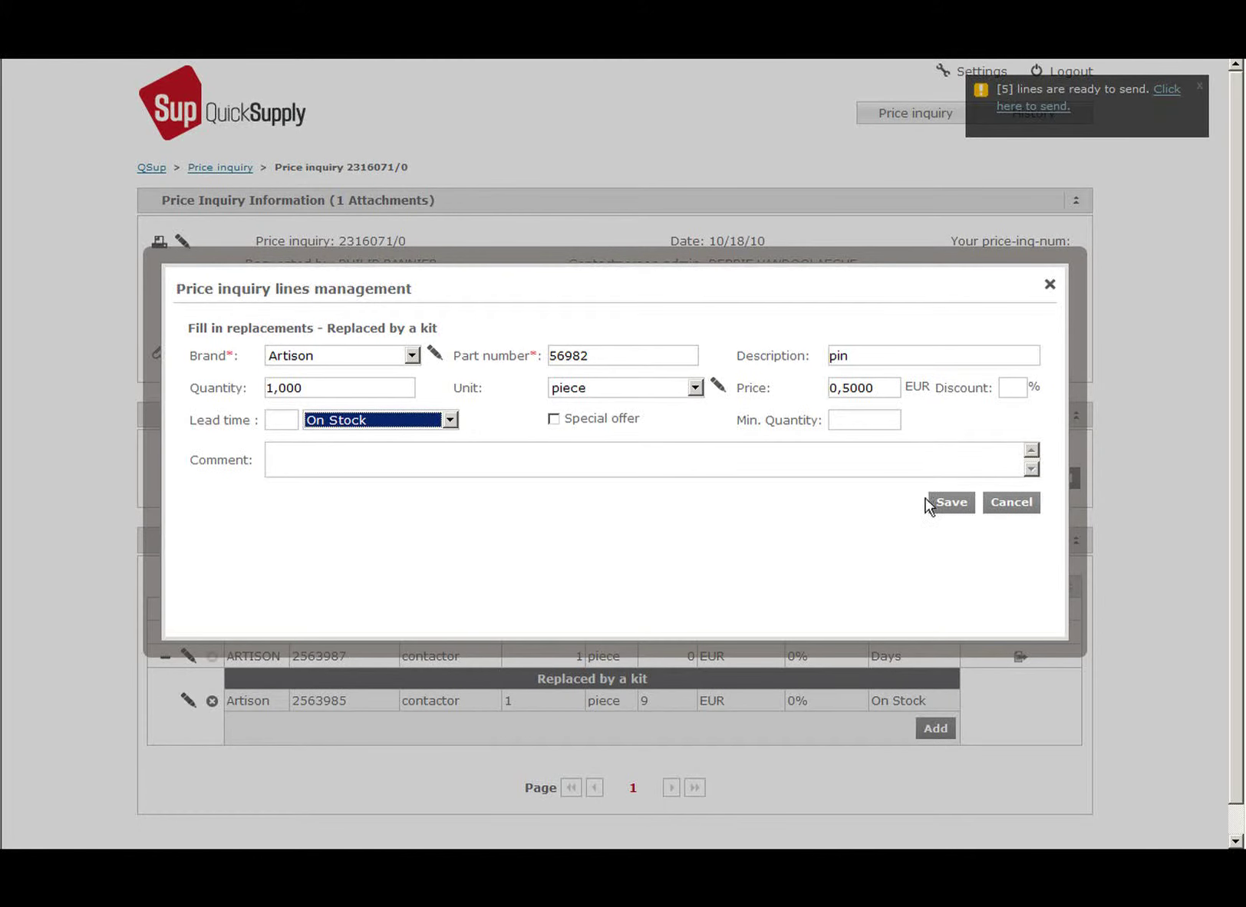
pyautogui.click(942, 506)
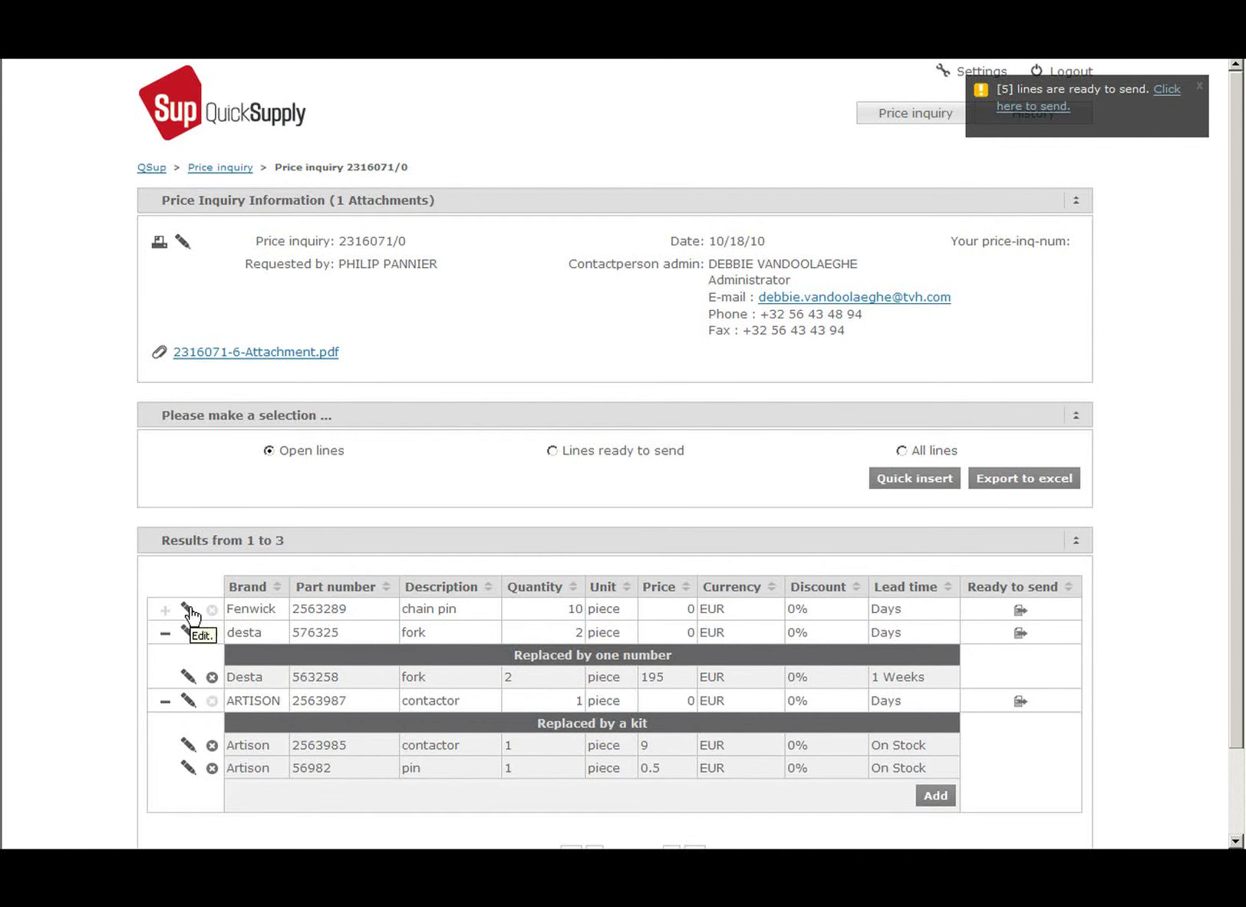
pyautogui.click(189, 610)
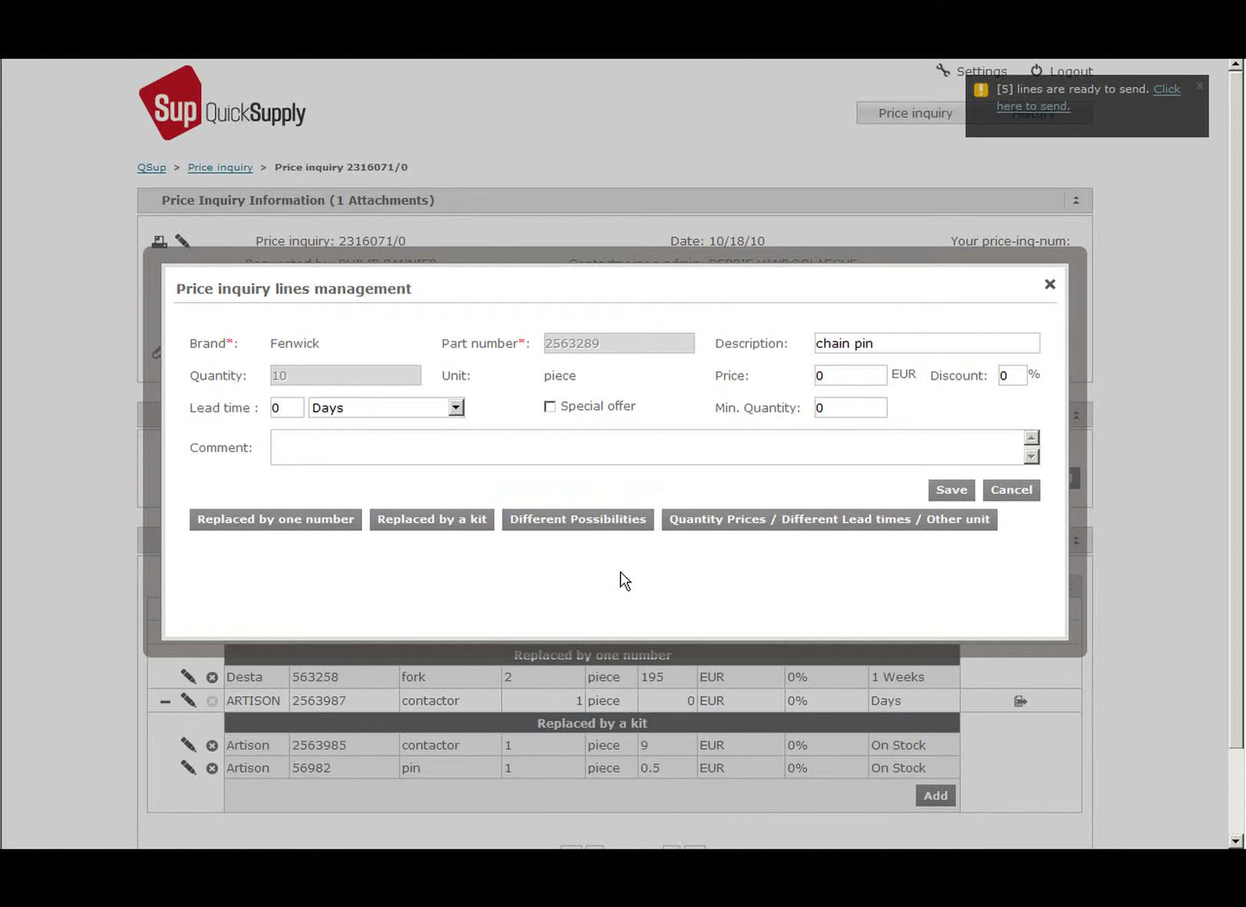
# Offer the Fenwick chain pin per box 10 piece: quantity 1 at 5 EUR, On Stock
pyautogui.click(700, 533)
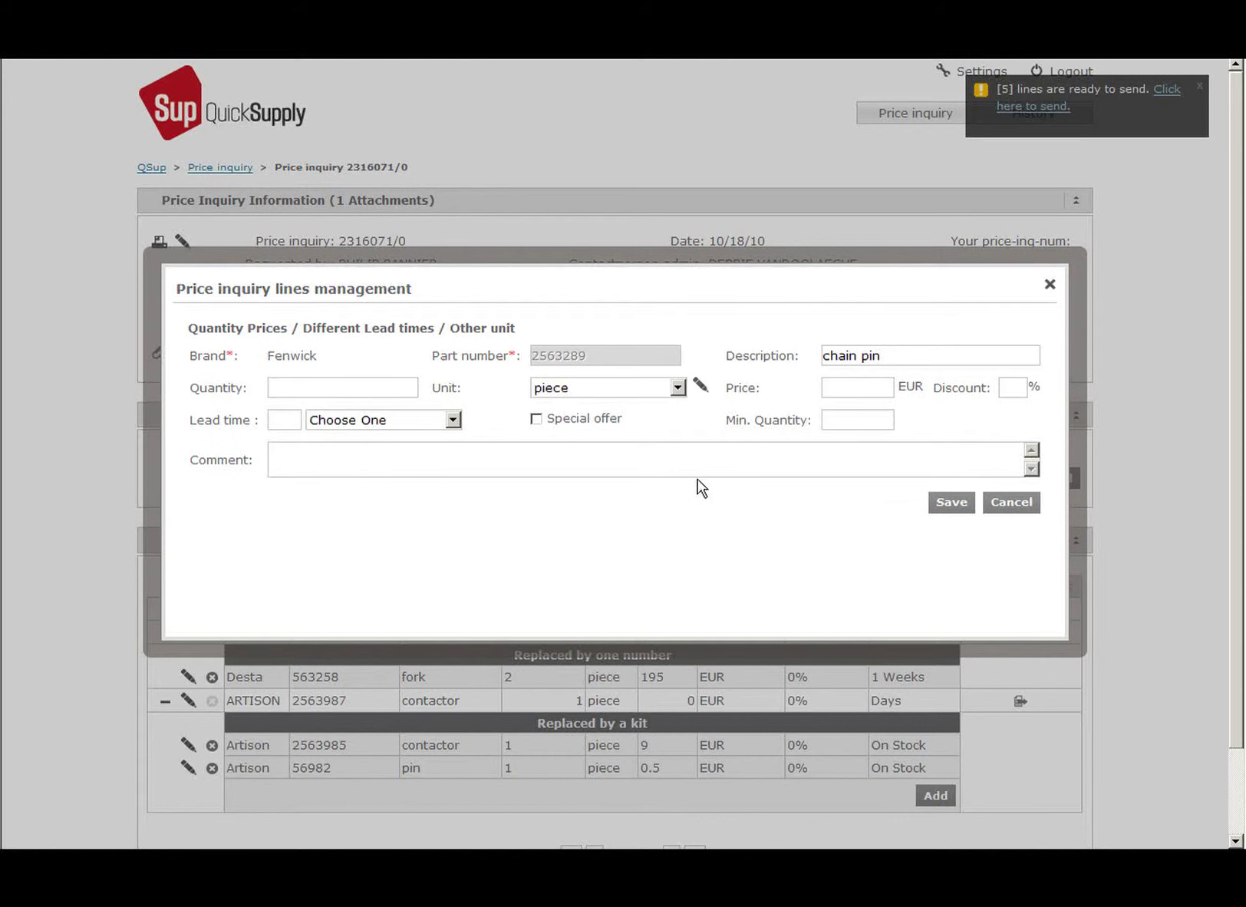
pyautogui.click(677, 387)
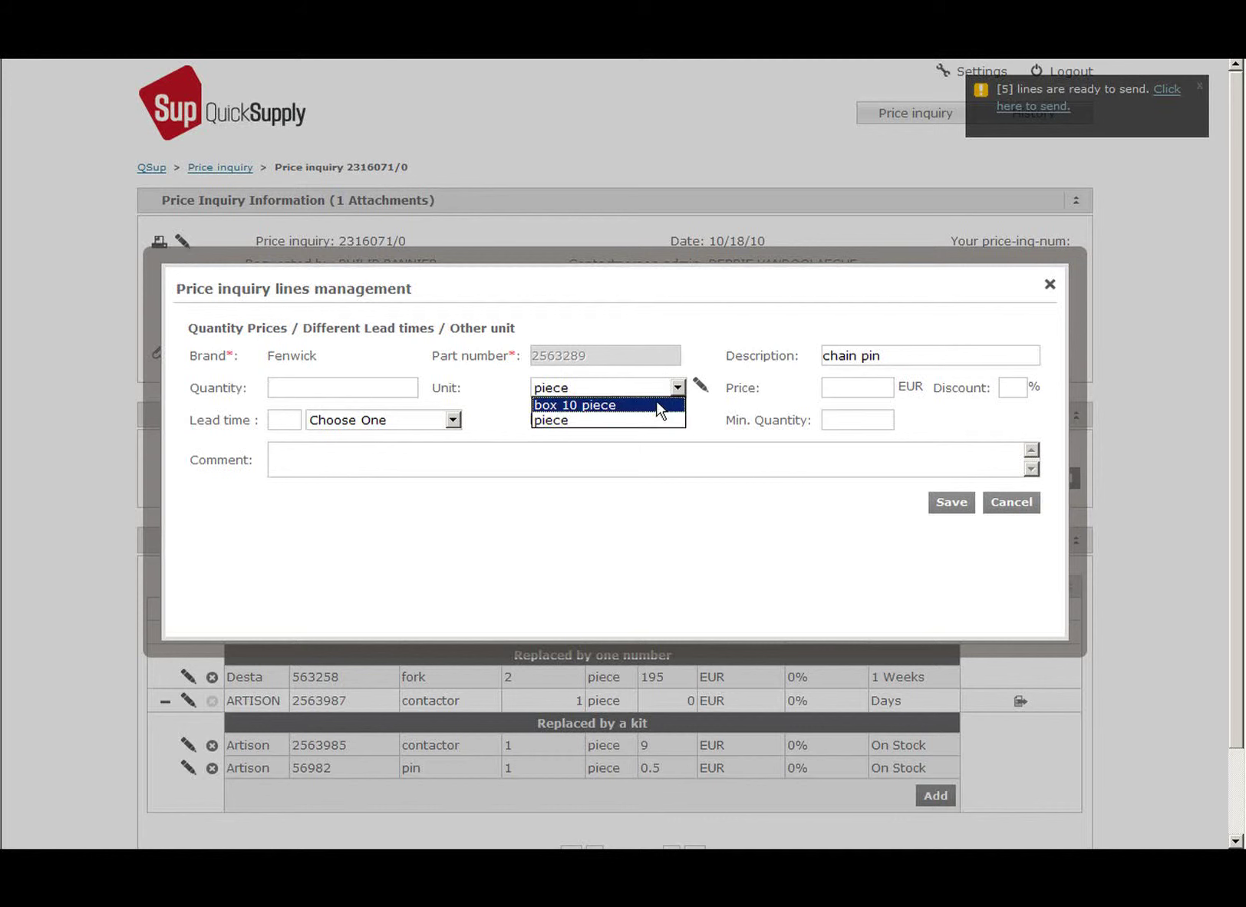
pyautogui.click(656, 406)
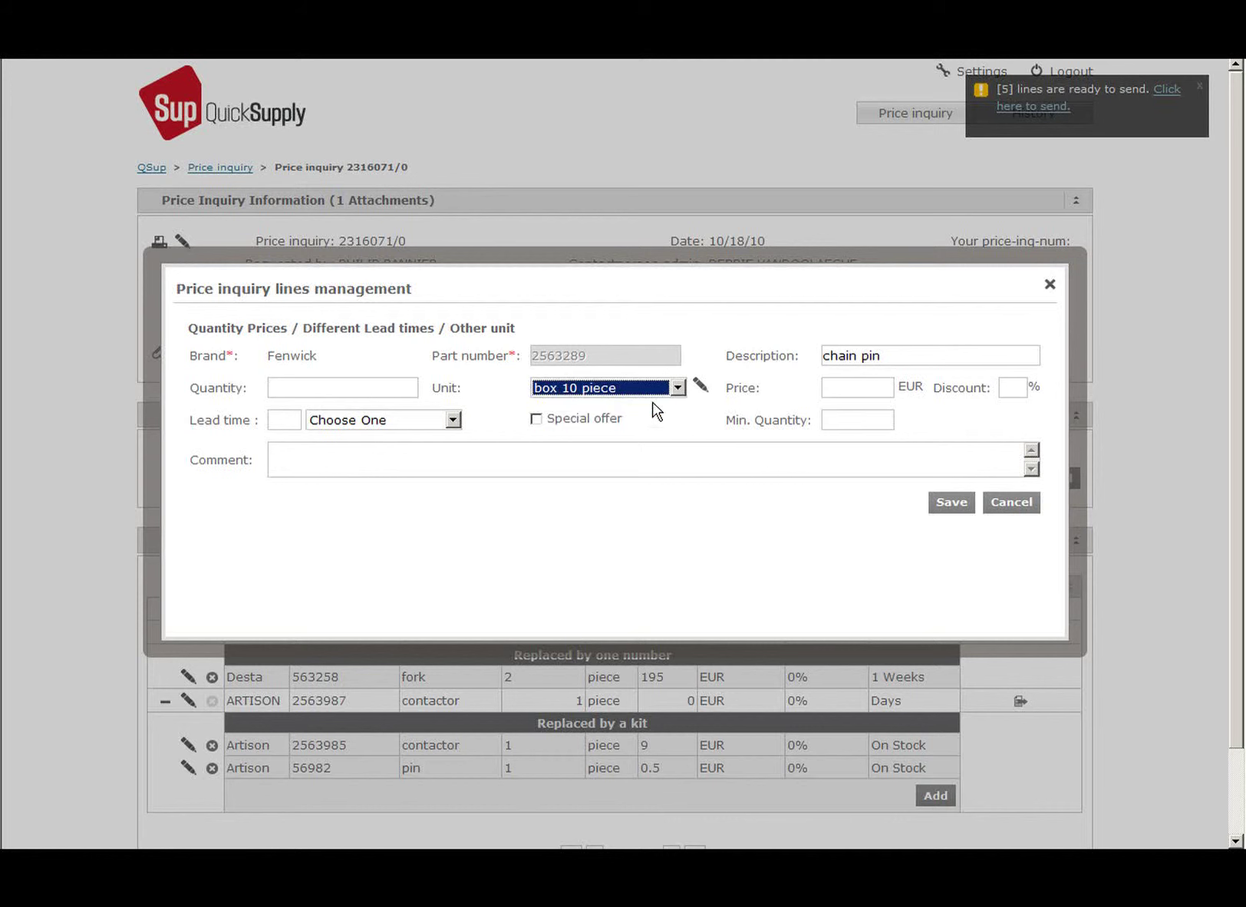
pyautogui.click(366, 388)
pyautogui.write('1')
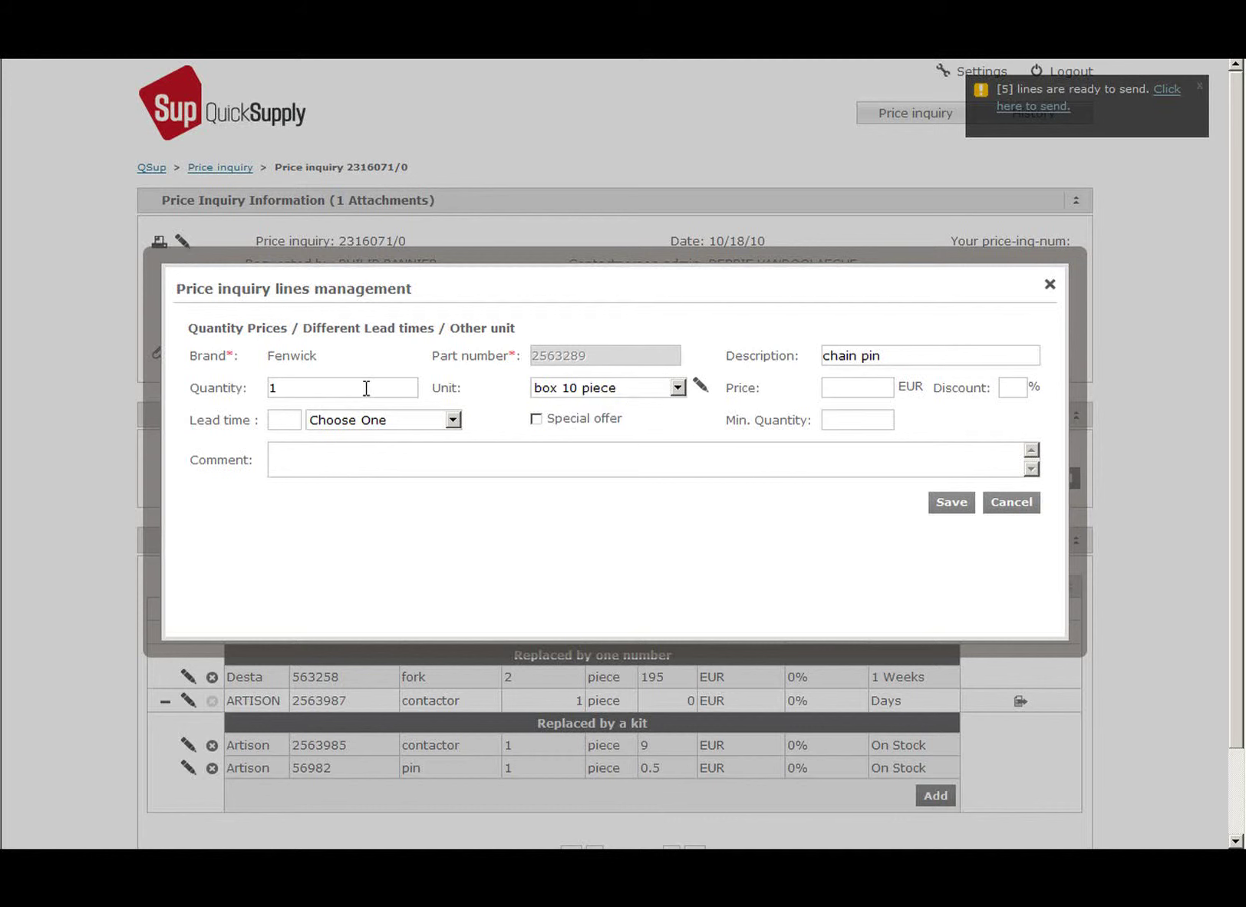
pyautogui.write(',000')
pyautogui.click(827, 382)
pyautogui.write('5')
pyautogui.click(453, 420)
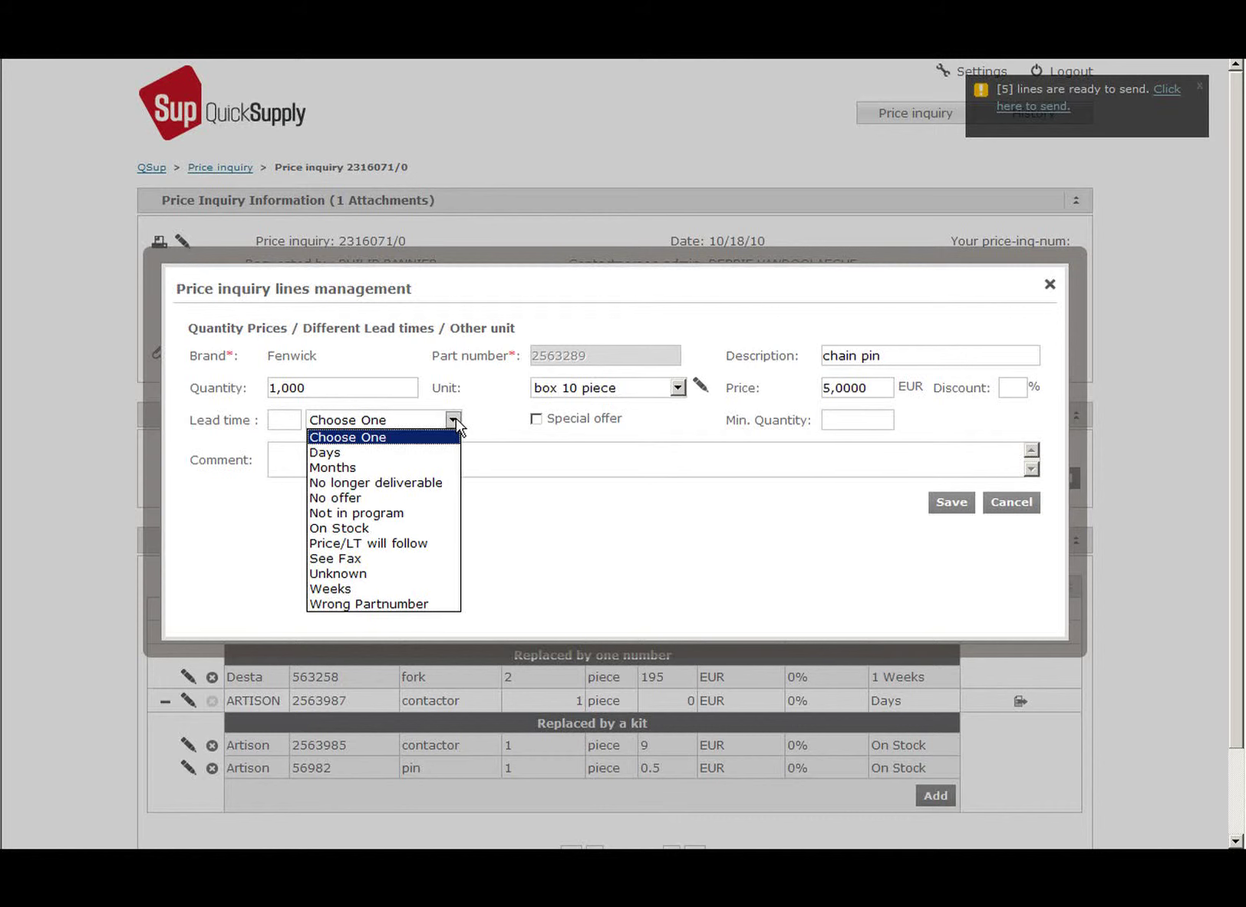
pyautogui.click(398, 529)
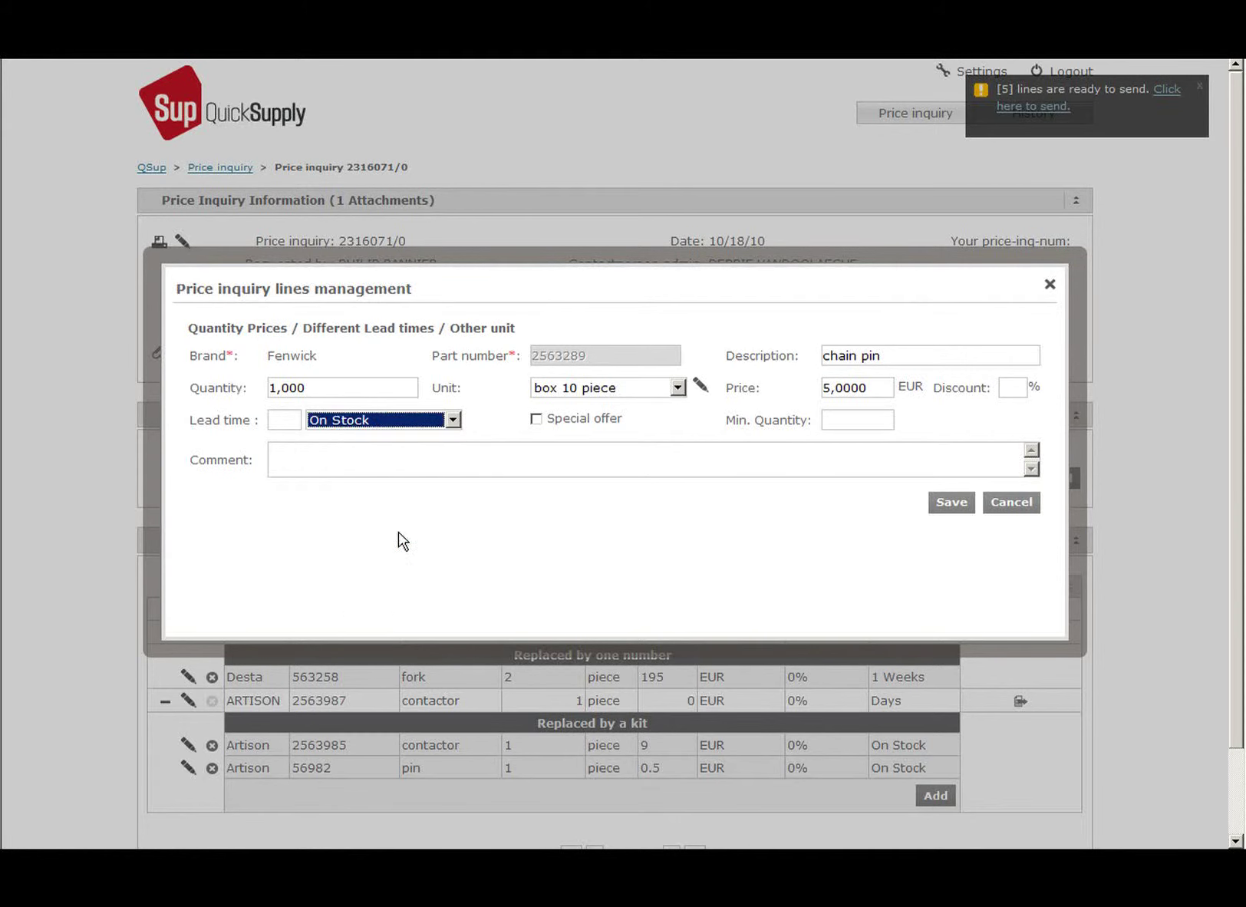
pyautogui.click(968, 507)
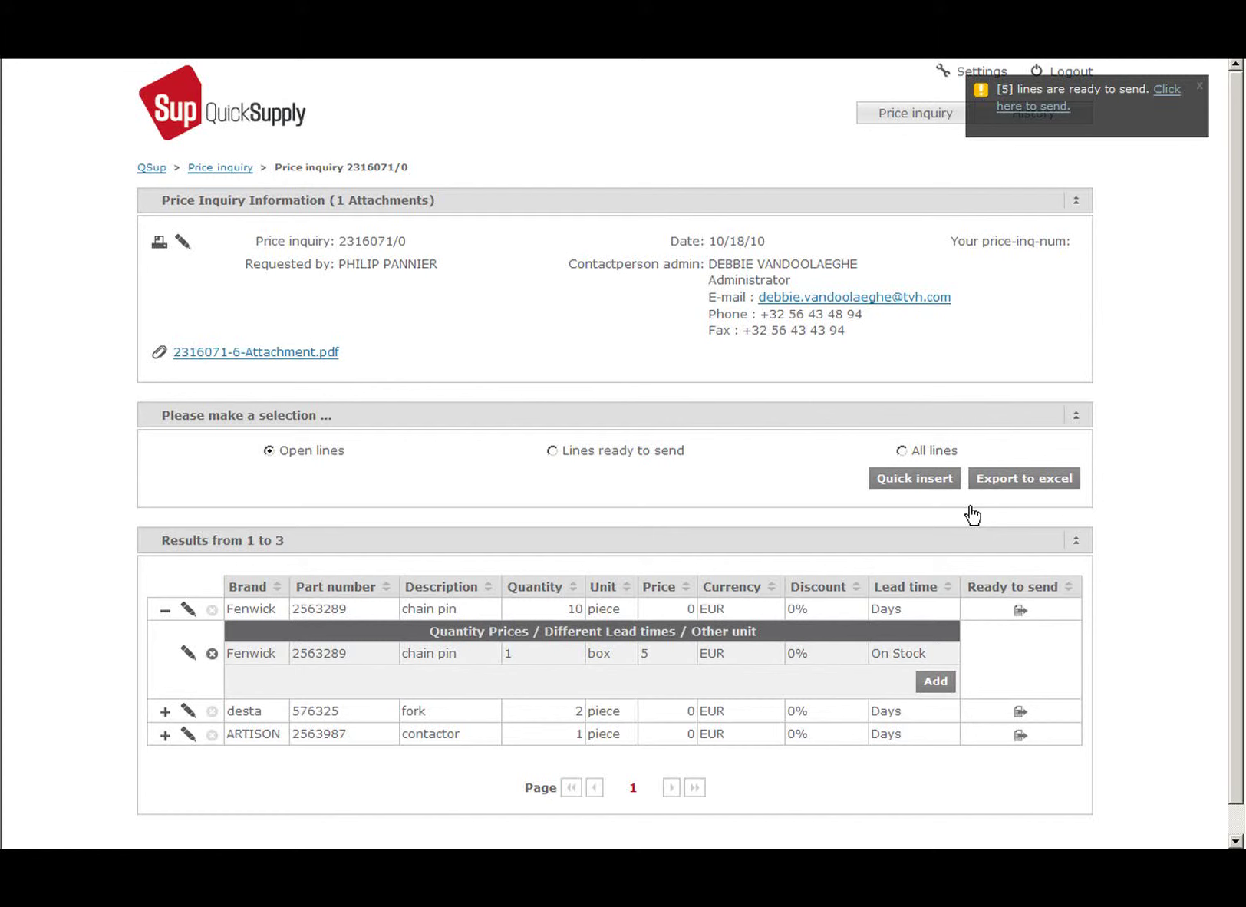
# Mark the Fenwick, desta and ARTISON lines ready to send
pyautogui.click(1021, 611)
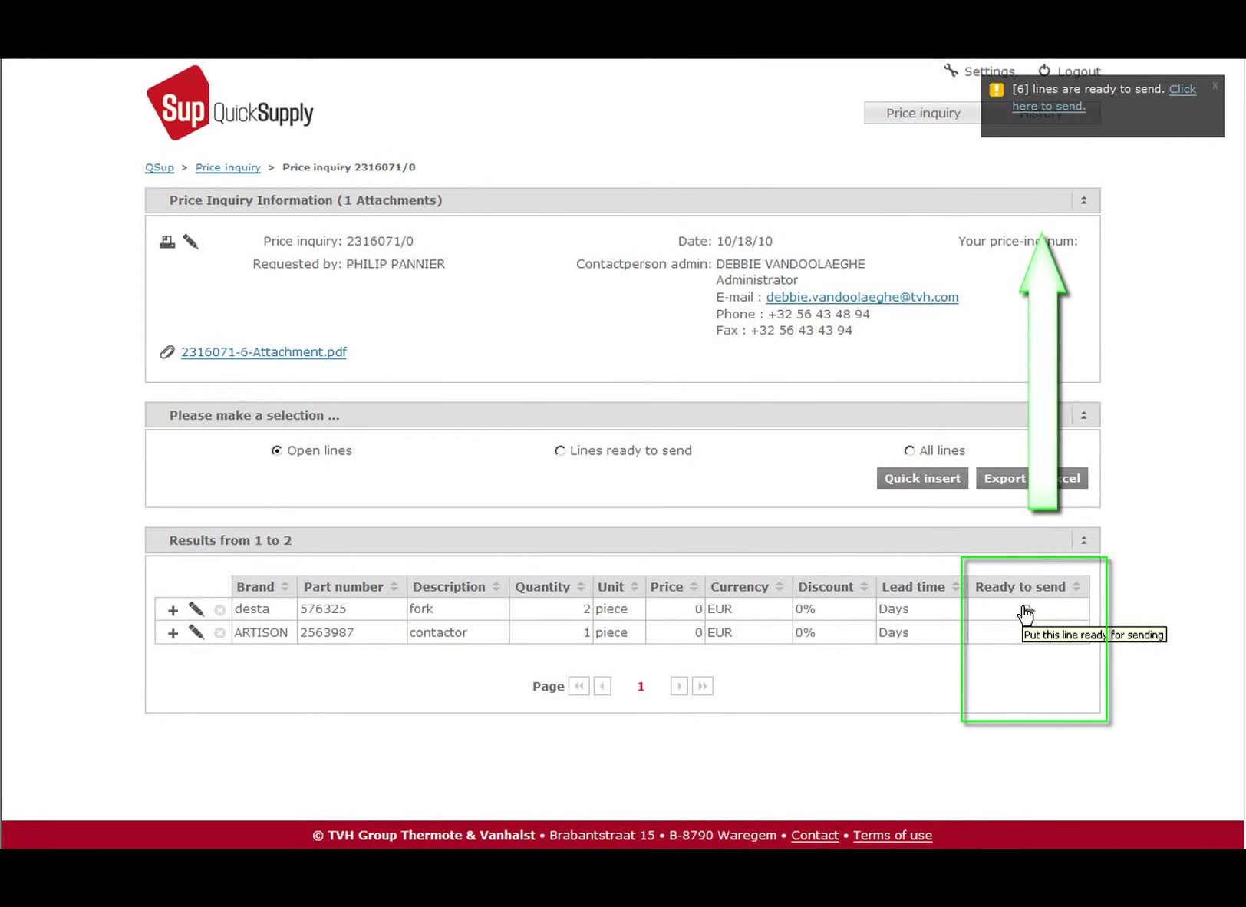
pyautogui.click(1026, 611)
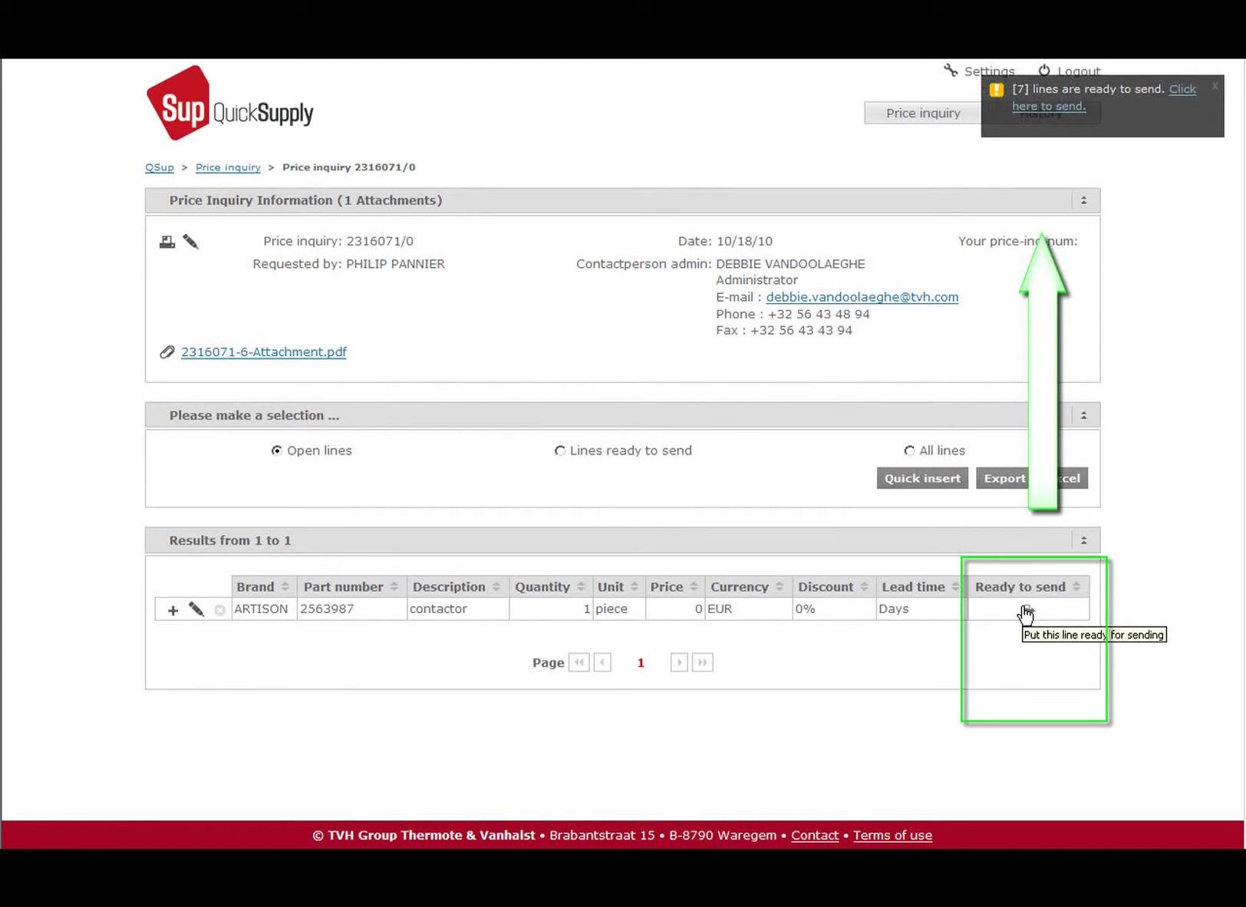
pyautogui.click(1026, 611)
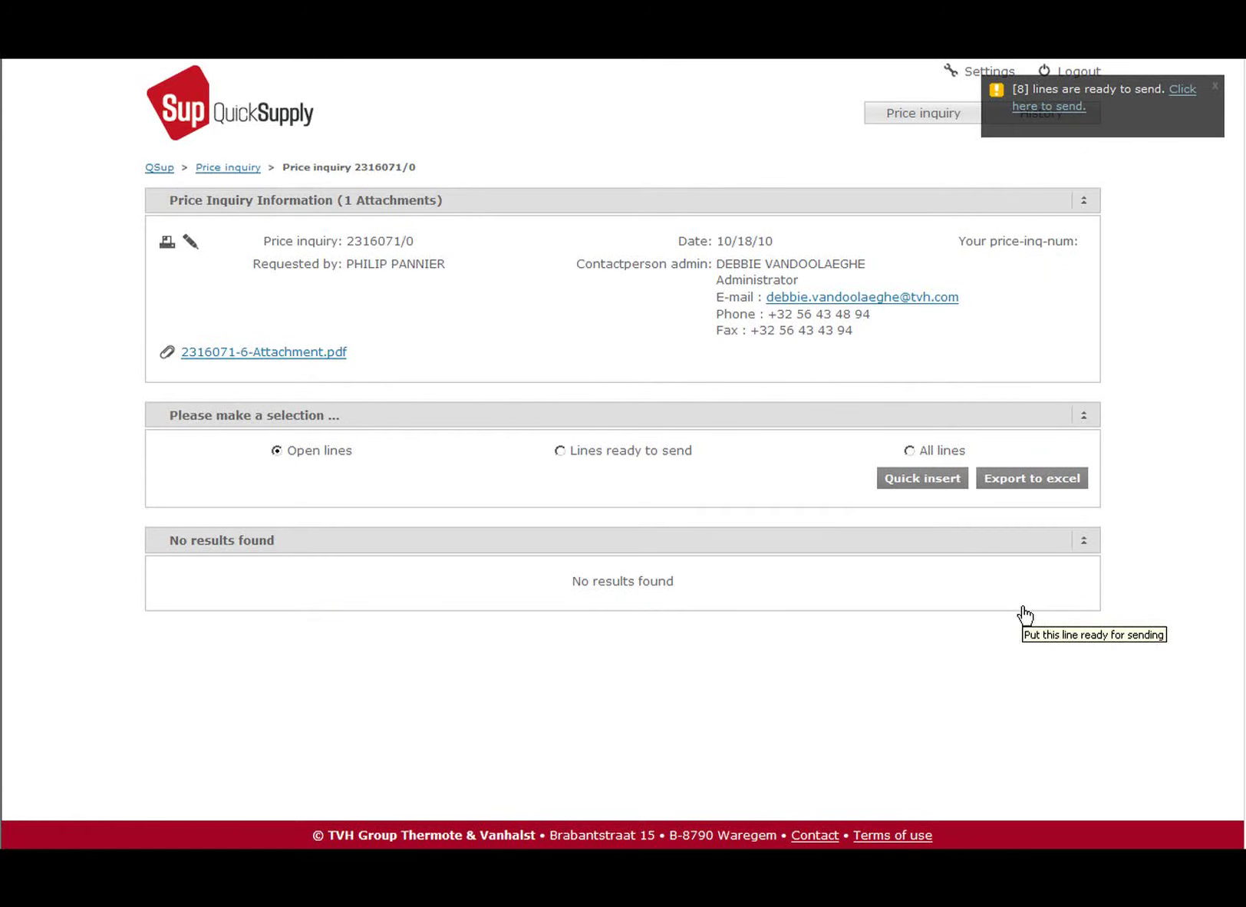
# Submit all eight priced lines of inquiry 2316071/0 from the Lines ready to send list
pyautogui.click(1069, 106)
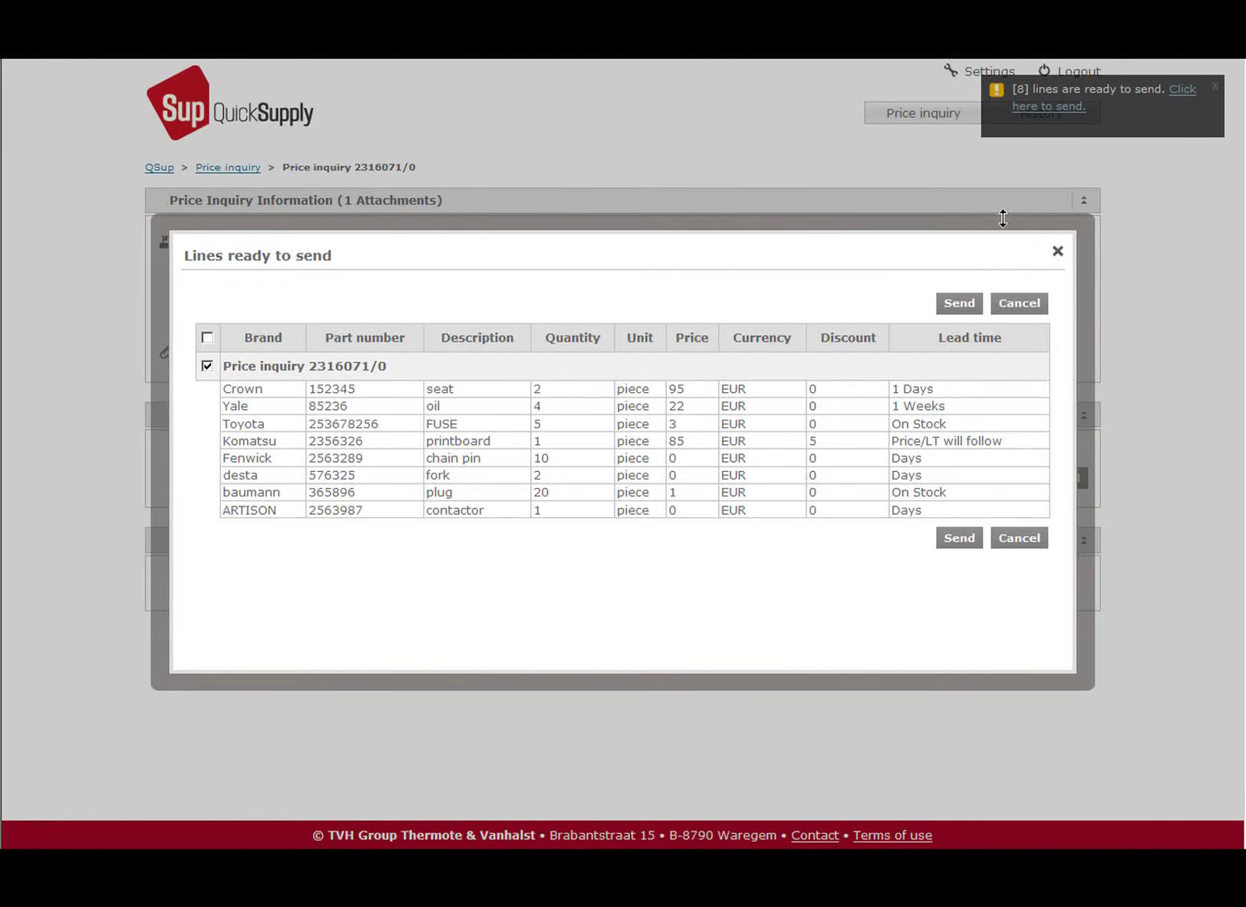
pyautogui.click(959, 538)
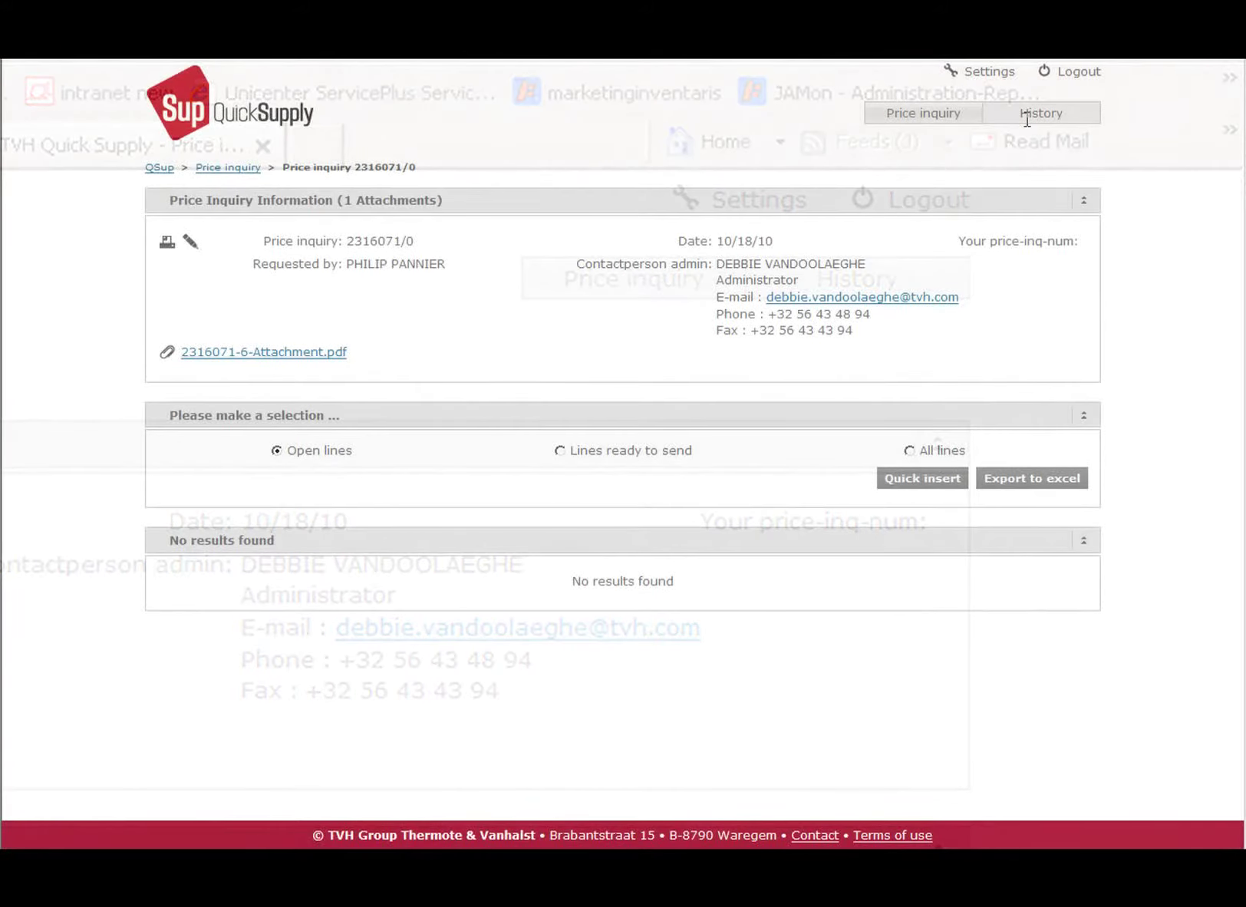
# Sort the price inquiry history newest first by date and open inquiry 2316071/0's details
pyautogui.moveTo(1026, 119)
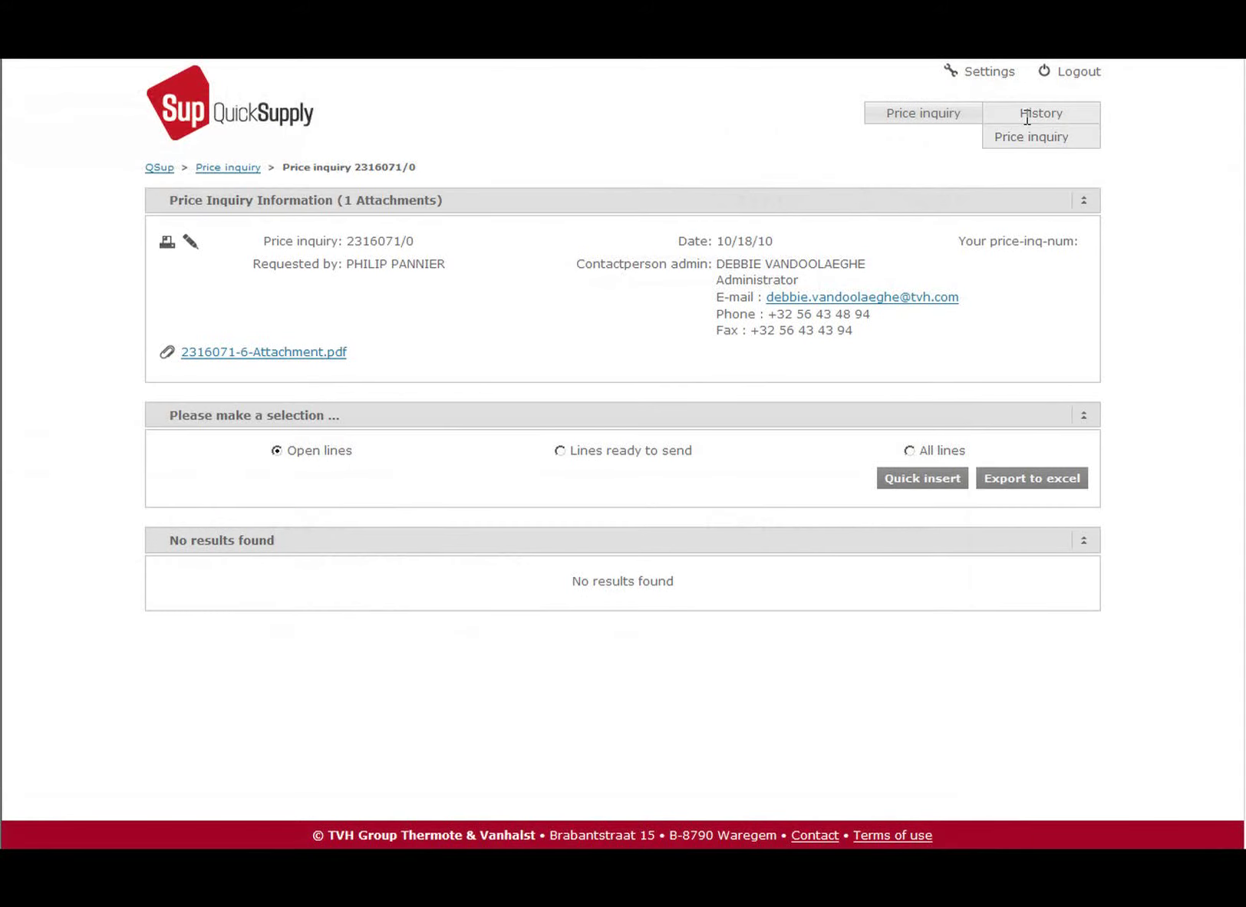
pyautogui.click(1030, 139)
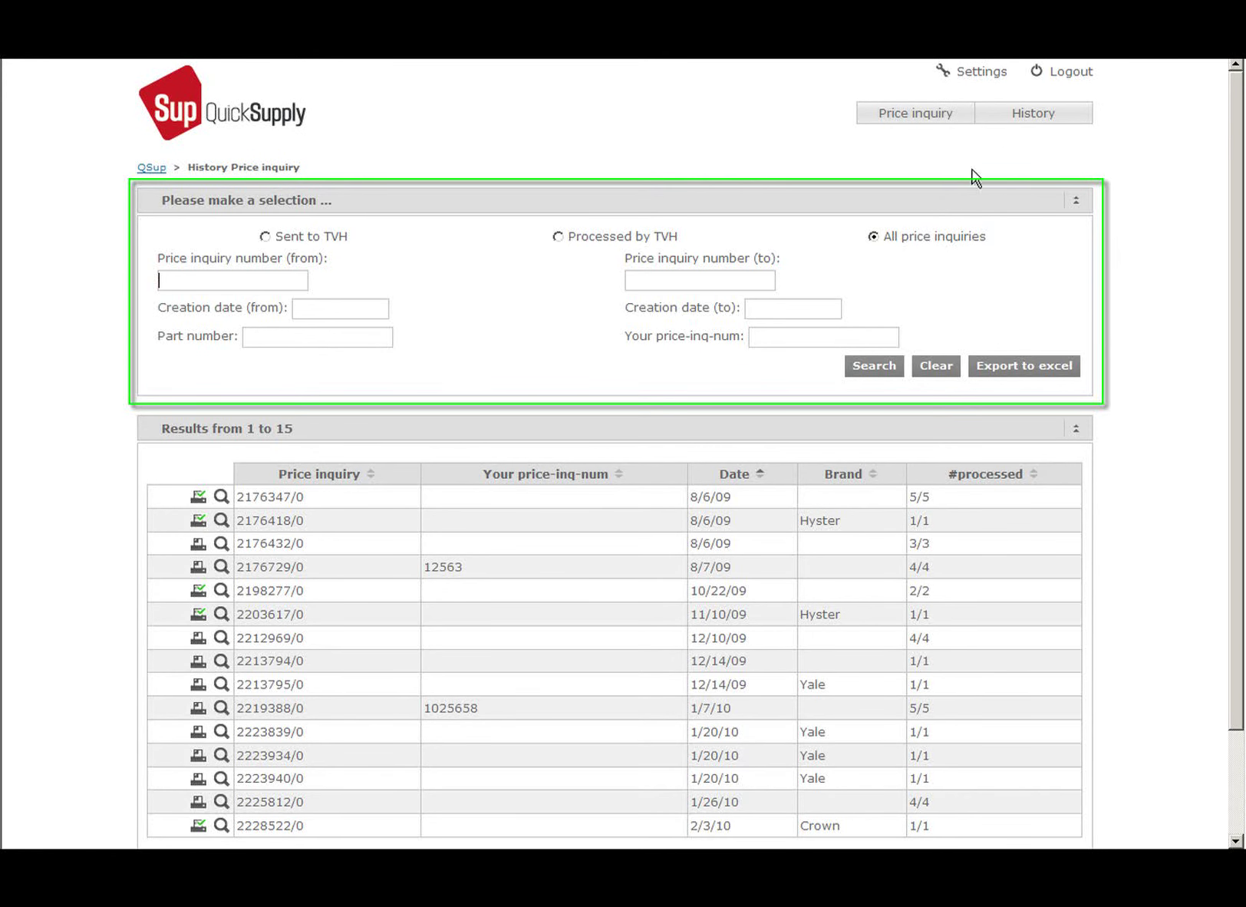
pyautogui.click(749, 478)
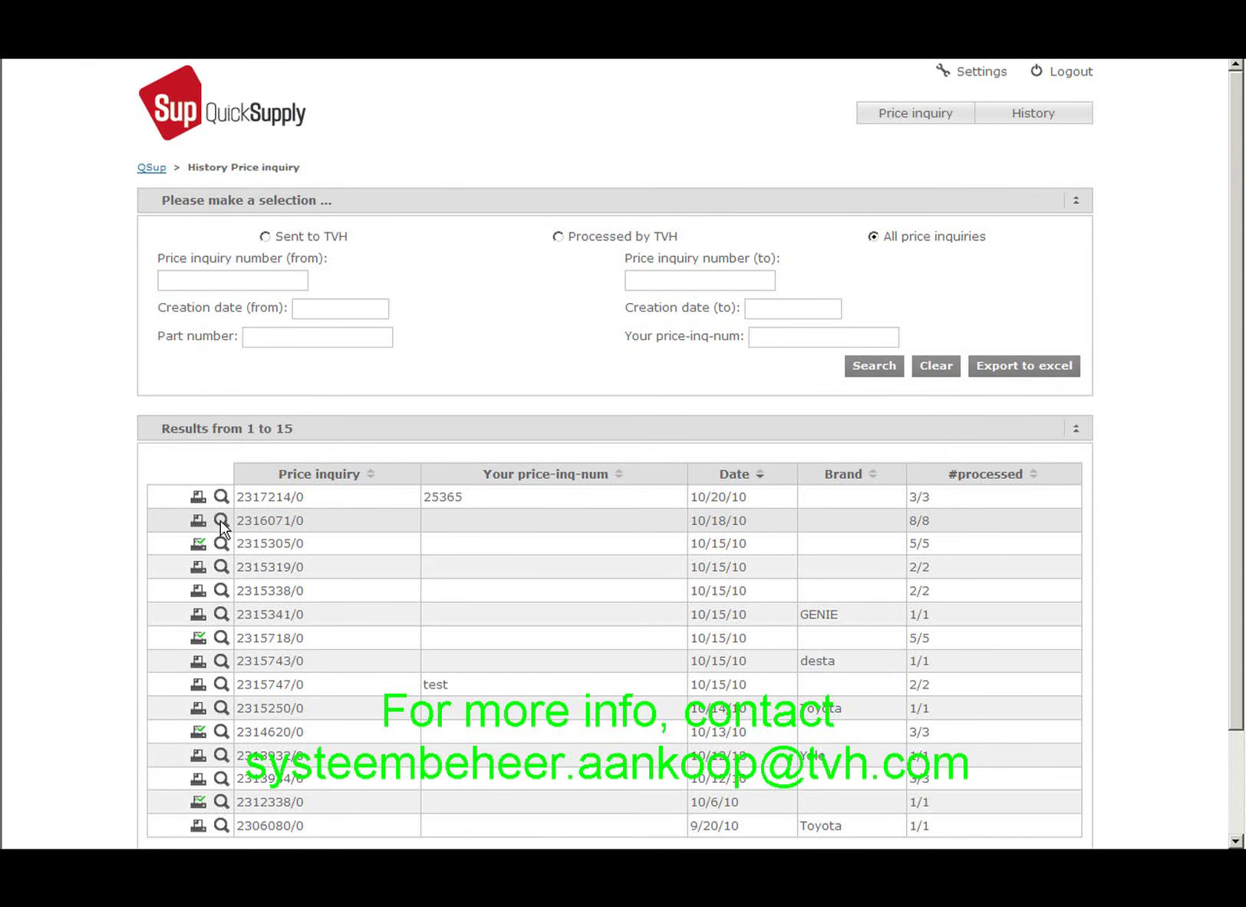
pyautogui.click(220, 521)
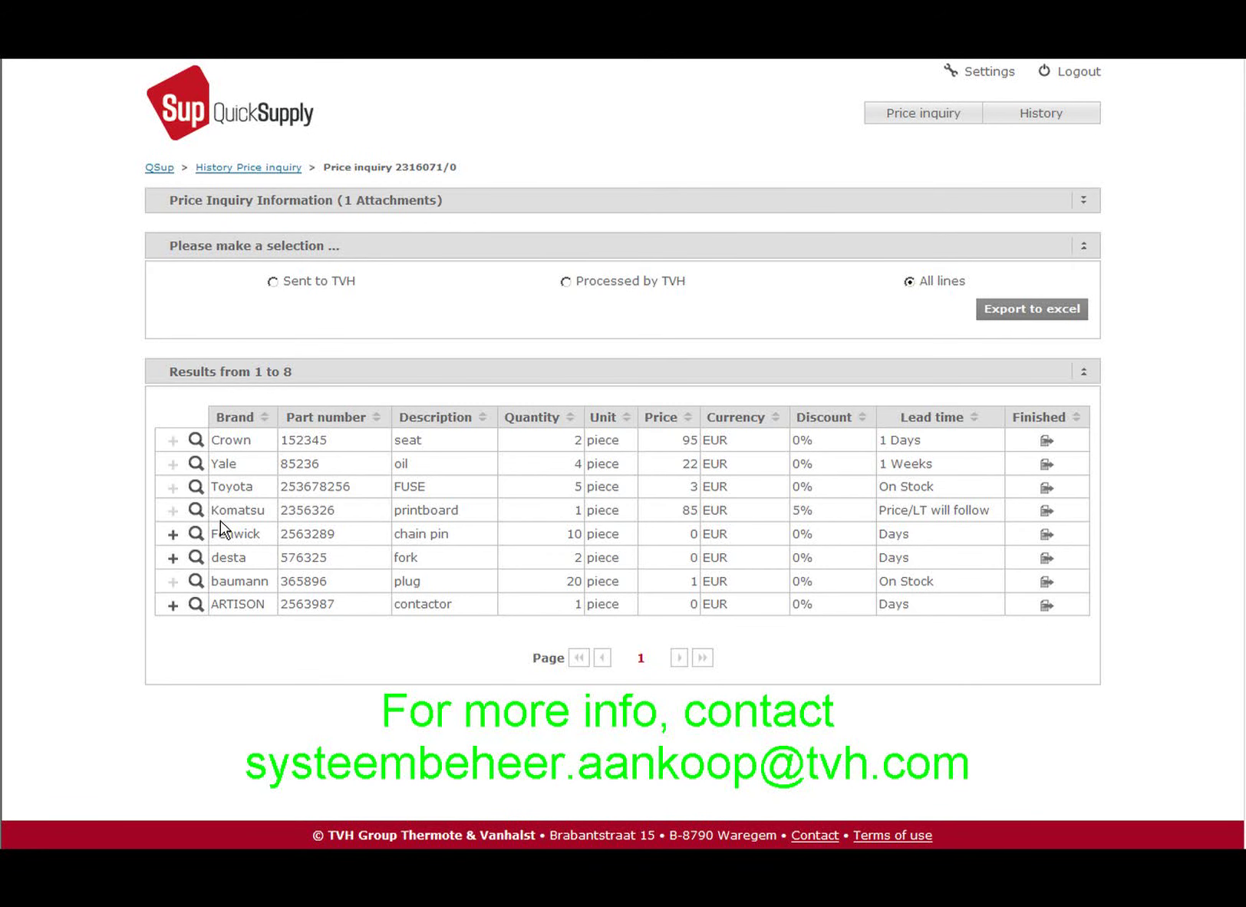